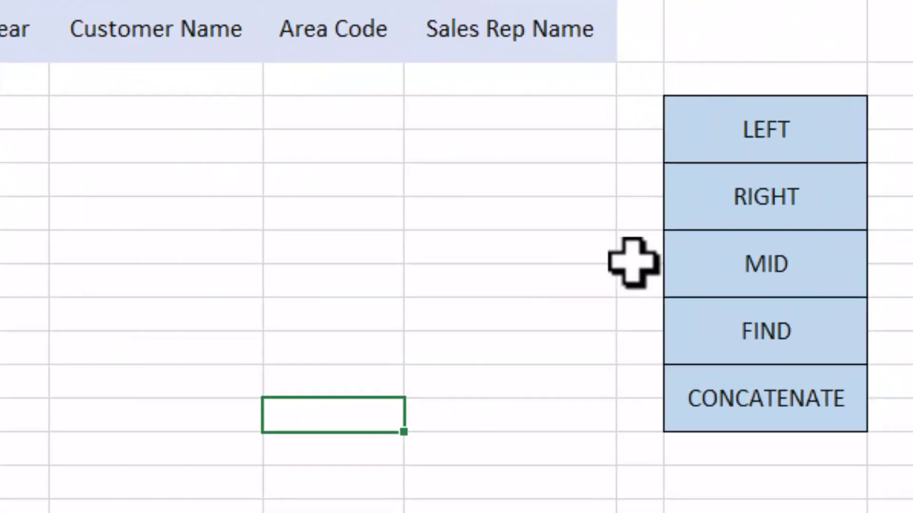
Step: Review the list of text functions to be covered: LEFT, RIGHT, MID, FIND and CONCATENATE
left_click(888, 153)
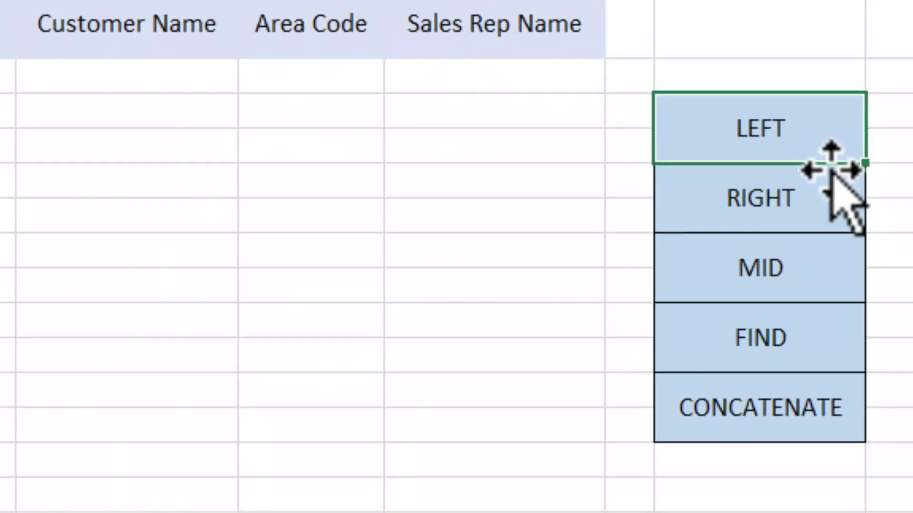
left_click(825, 197)
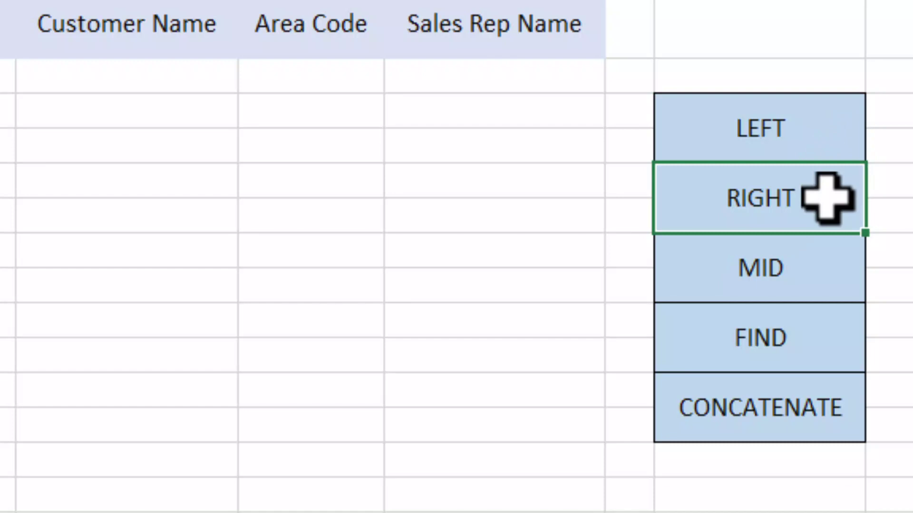
left_click(826, 260)
left_click(827, 335)
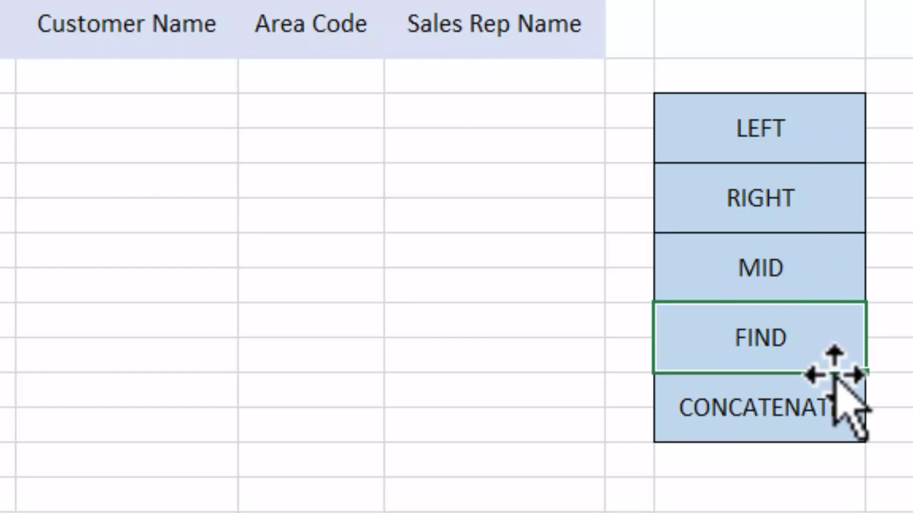
left_click(831, 411)
left_click(779, 512)
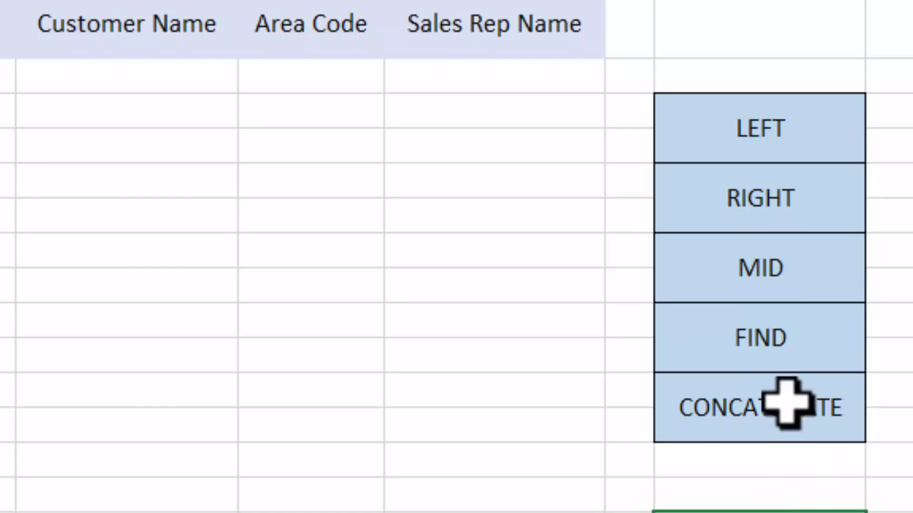
left_click_drag(791, 75, 761, 512)
left_click(772, 508)
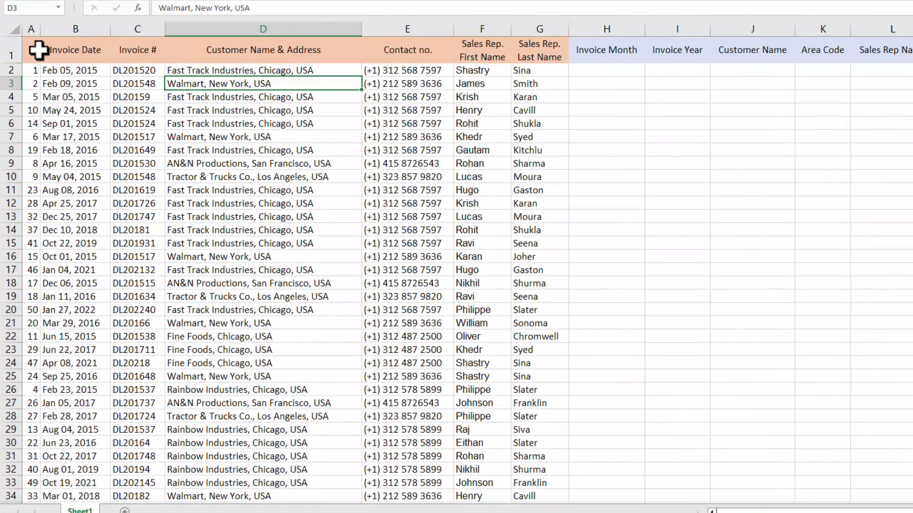
Step: Examine the source invoice table column by column, from Invoice Date through the sales rep's first and last names
left_click_drag(39, 50, 542, 381)
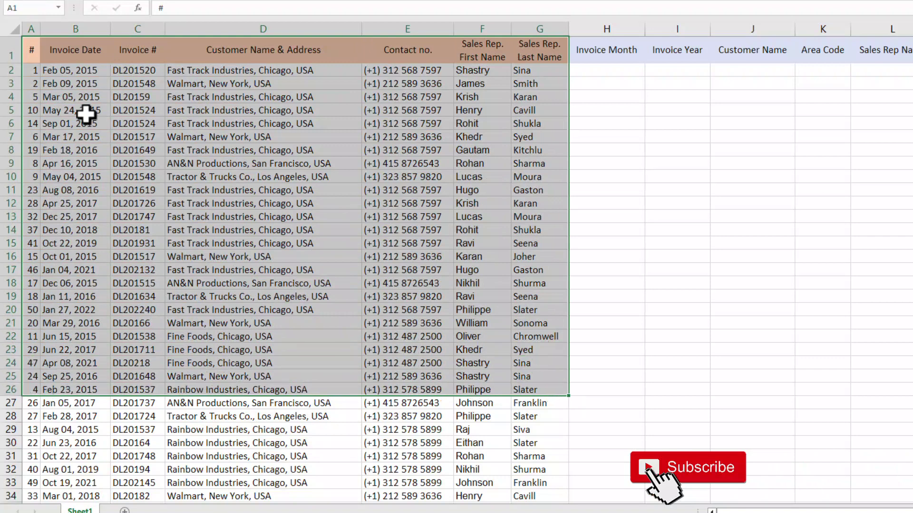
left_click(79, 71)
left_click_drag(79, 72, 542, 270)
left_click_drag(143, 84, 148, 270)
left_click(199, 204)
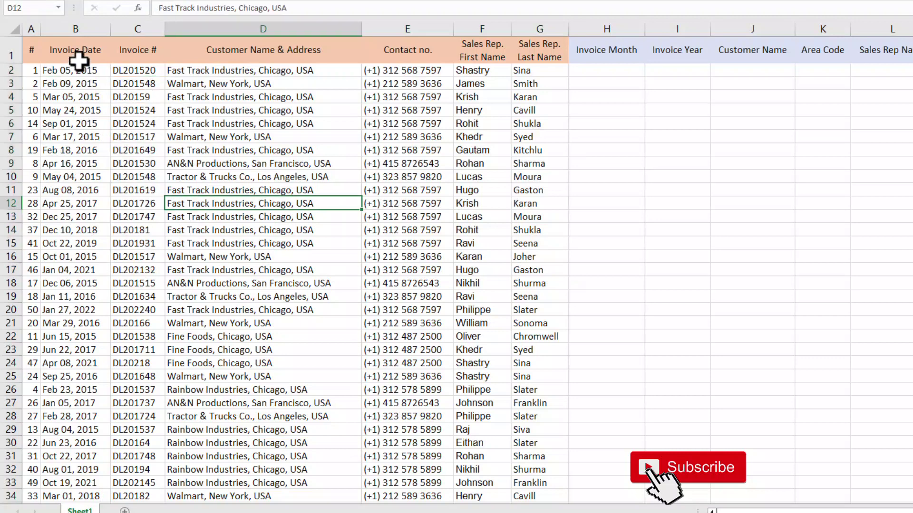
left_click_drag(78, 72, 74, 163)
left_click_drag(134, 70, 116, 124)
left_click_drag(244, 45, 229, 227)
left_click_drag(406, 51, 409, 229)
left_click(471, 47)
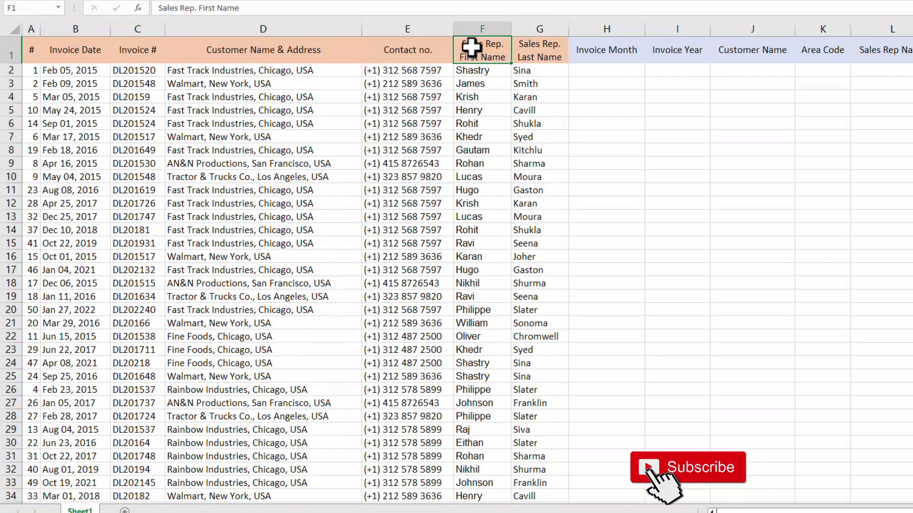
left_click_drag(471, 47, 518, 289)
left_click(519, 296)
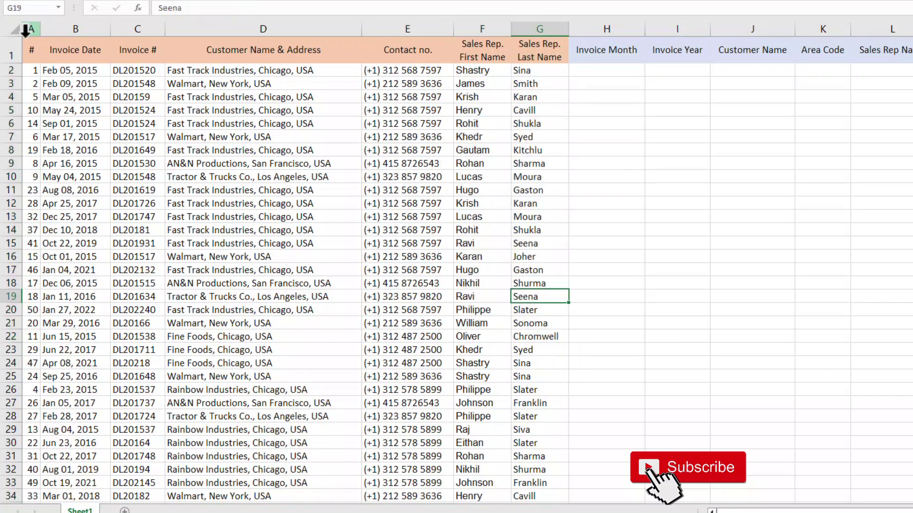
left_click_drag(29, 54, 528, 281)
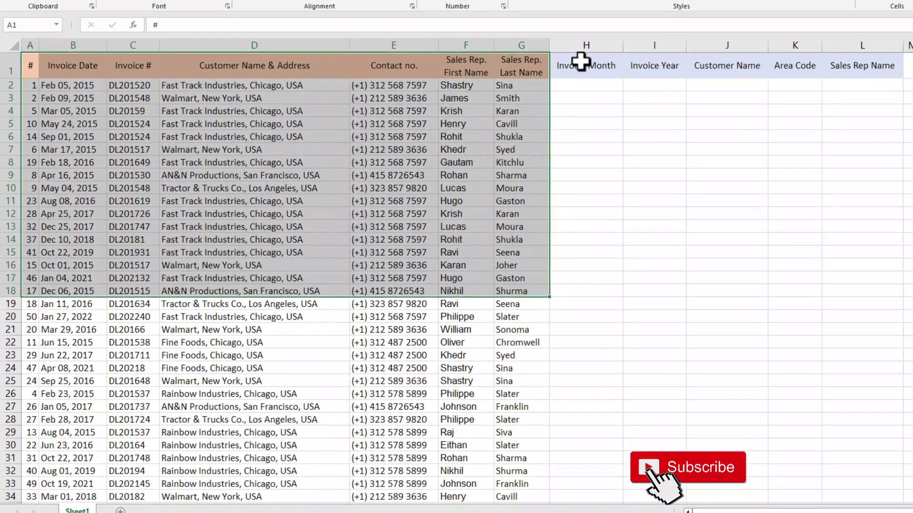
Step: Examine the empty columns from Invoice Month to Sales Rep Name and the text pattern of the Invoice Date entries
left_click_drag(581, 60, 850, 309)
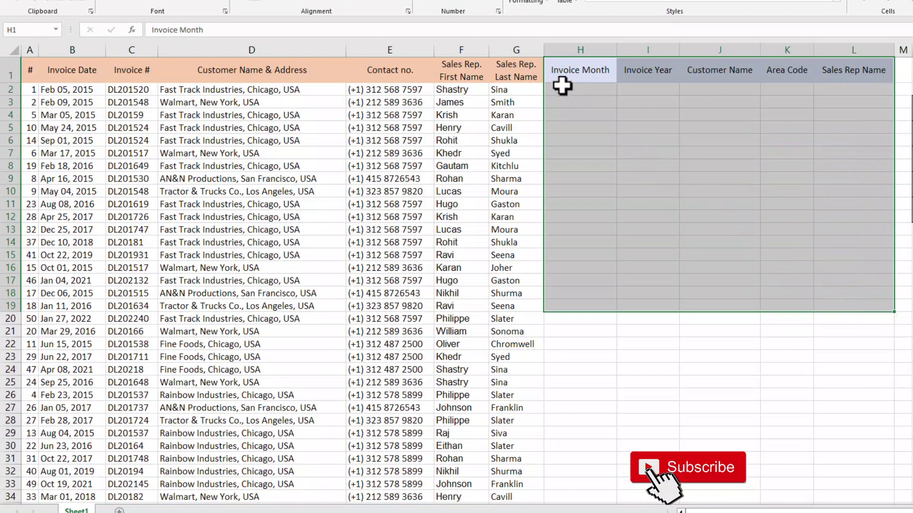
left_click(572, 72)
left_click_drag(580, 88, 584, 204)
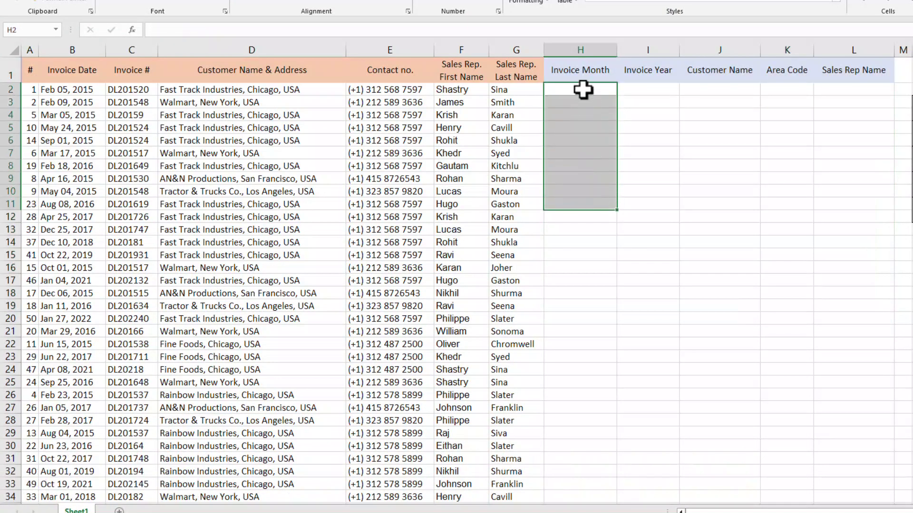
left_click(583, 90)
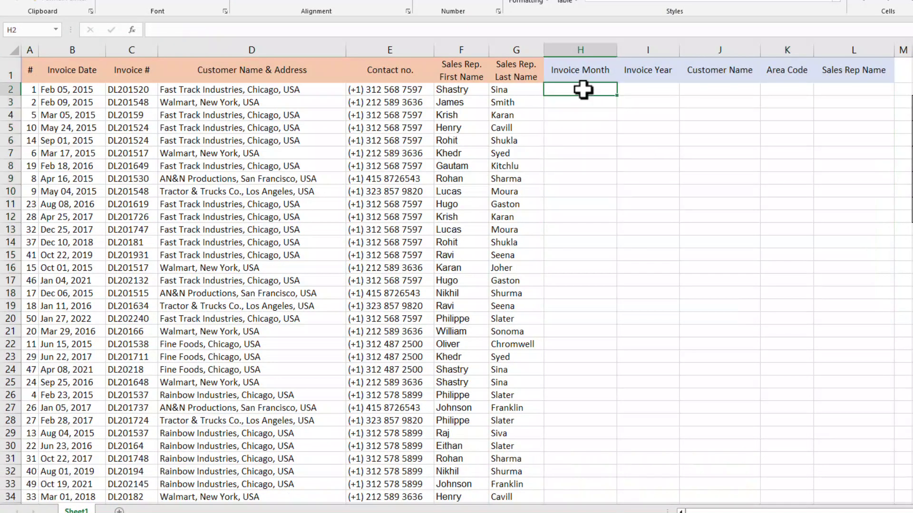
left_click(72, 50)
left_click_drag(72, 89, 66, 192)
left_click(64, 90)
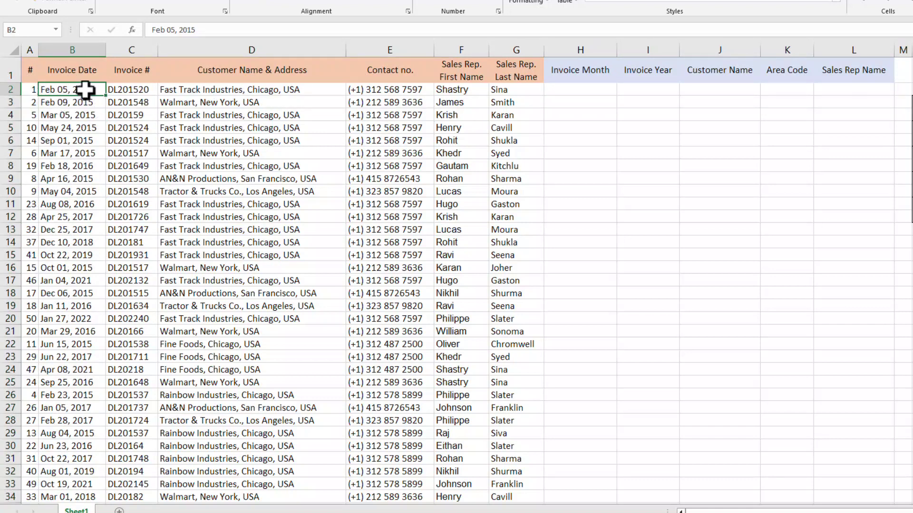
left_click_drag(85, 89, 67, 331)
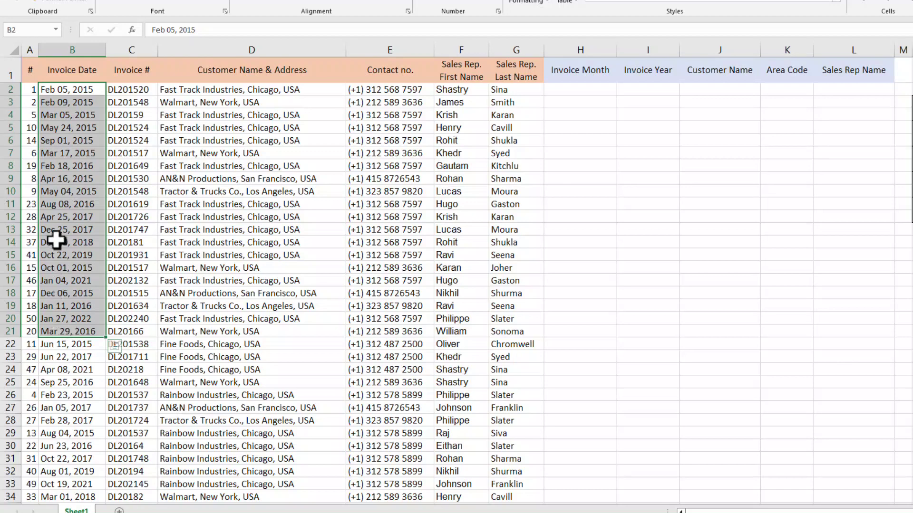
left_click(46, 91)
left_click(45, 115)
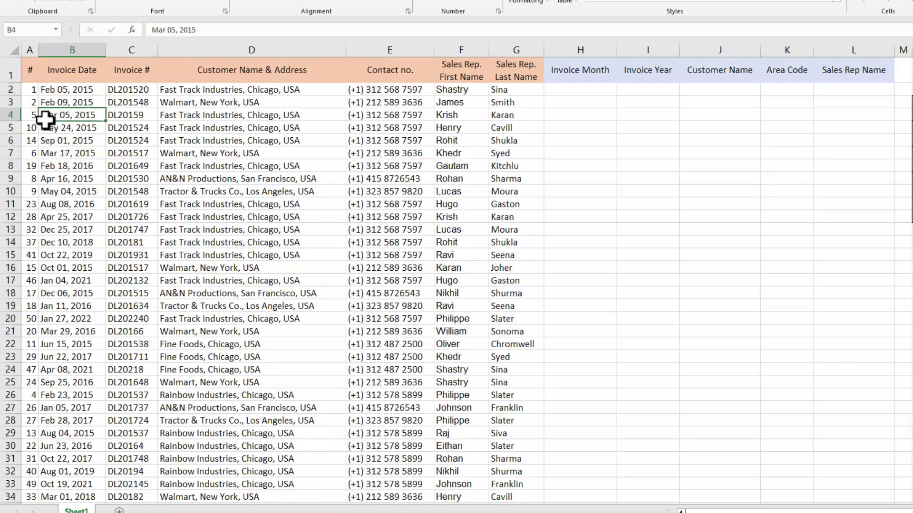
Step: Enter the formula =LEFT(B2,3) in H2 to extract the invoice month from the invoice date
left_click(557, 92)
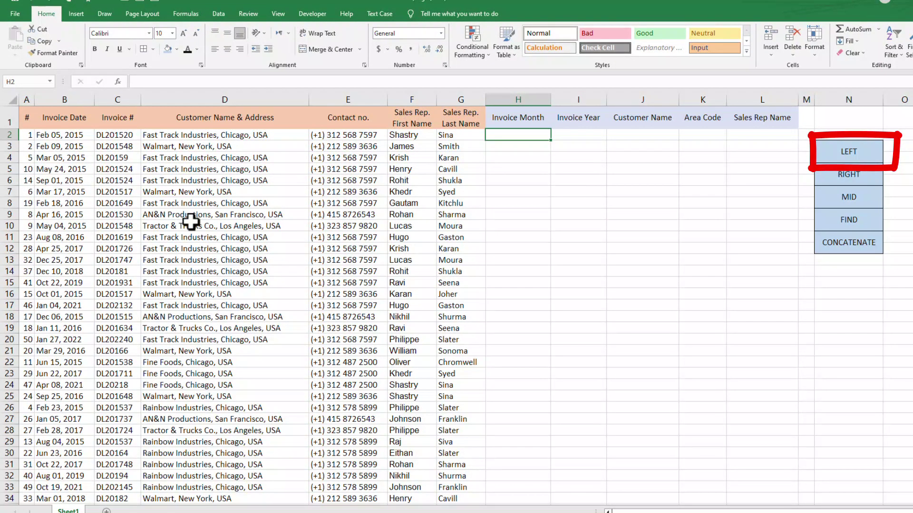
type("=")
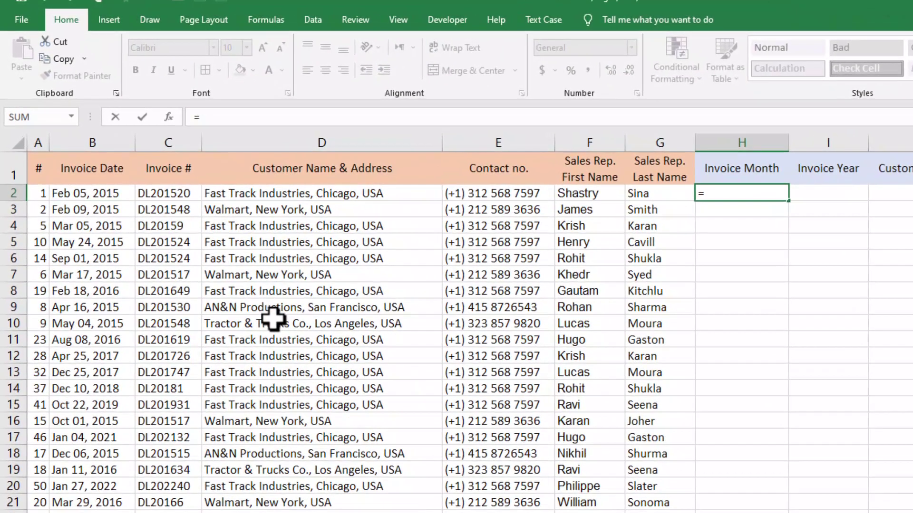
type("left")
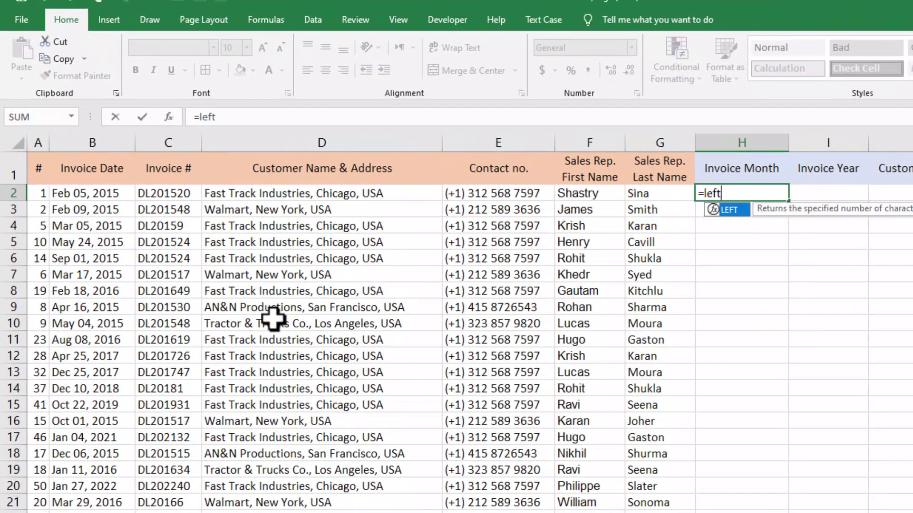
type("(")
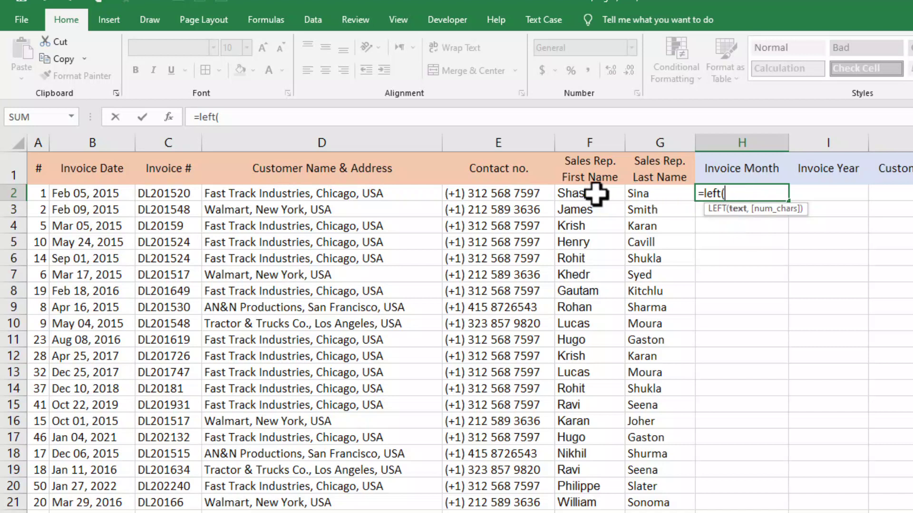
left_click(117, 195)
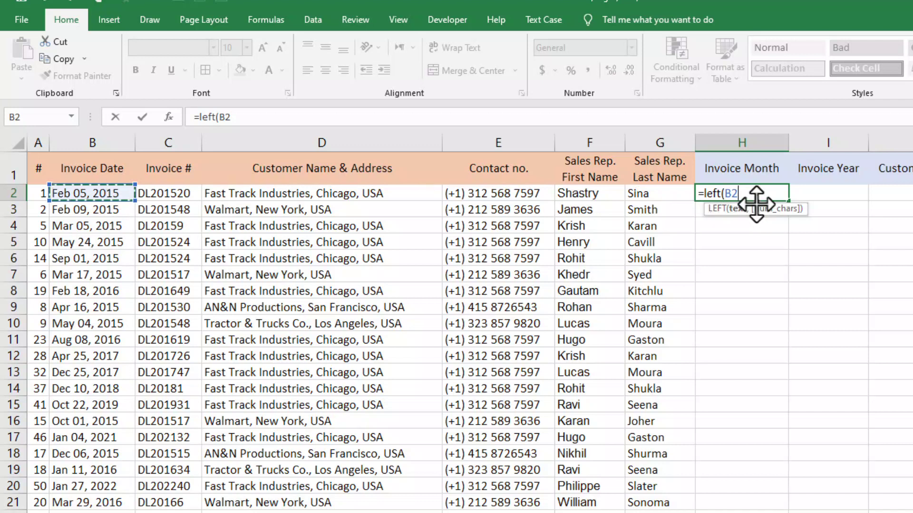
type(",")
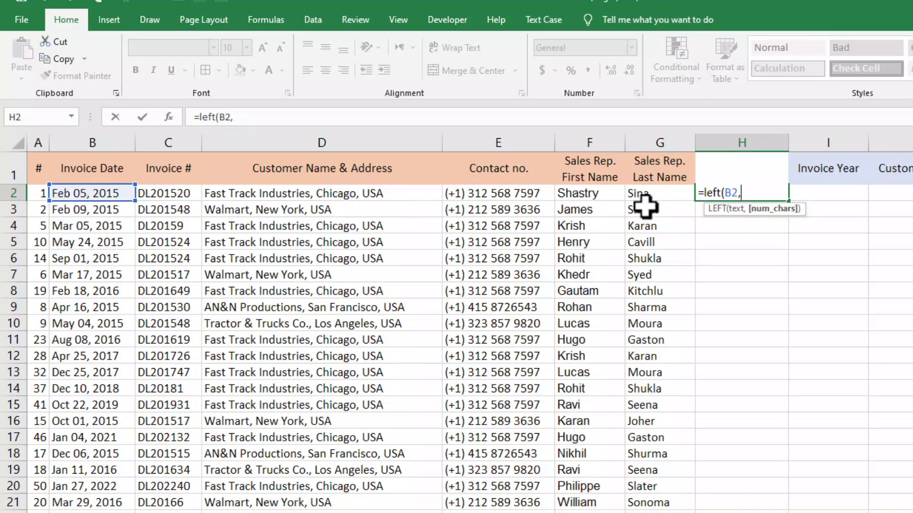
type("3")
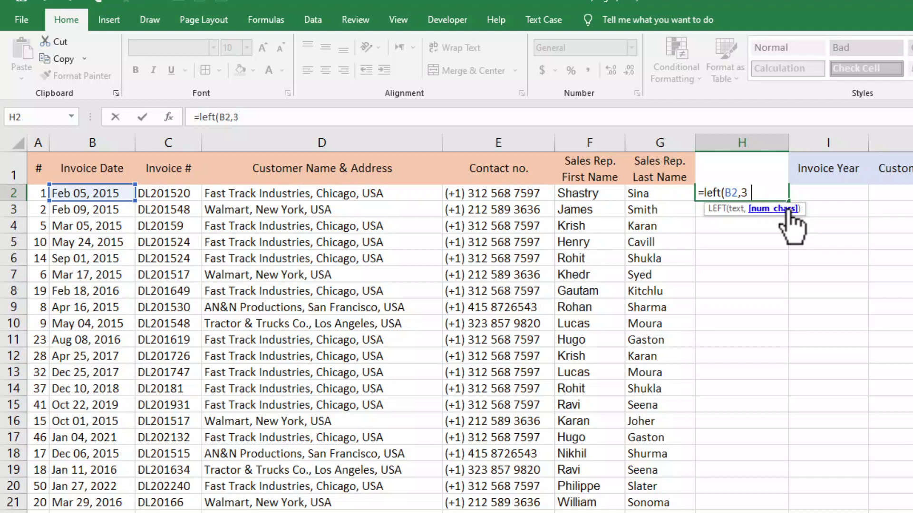
type(")")
key("Return")
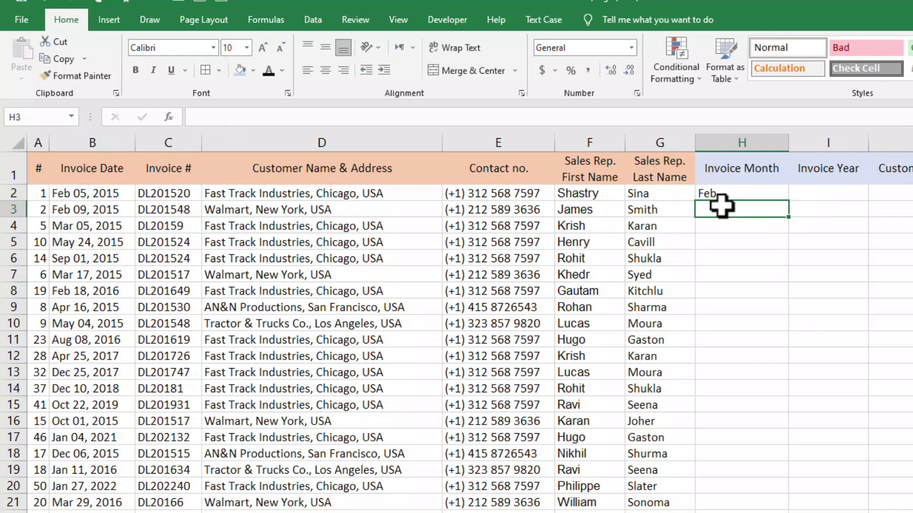
Step: Fill the LEFT formula from H2 down the whole Invoice Month column and check the extracted months
left_click_drag(740, 190, 748, 226)
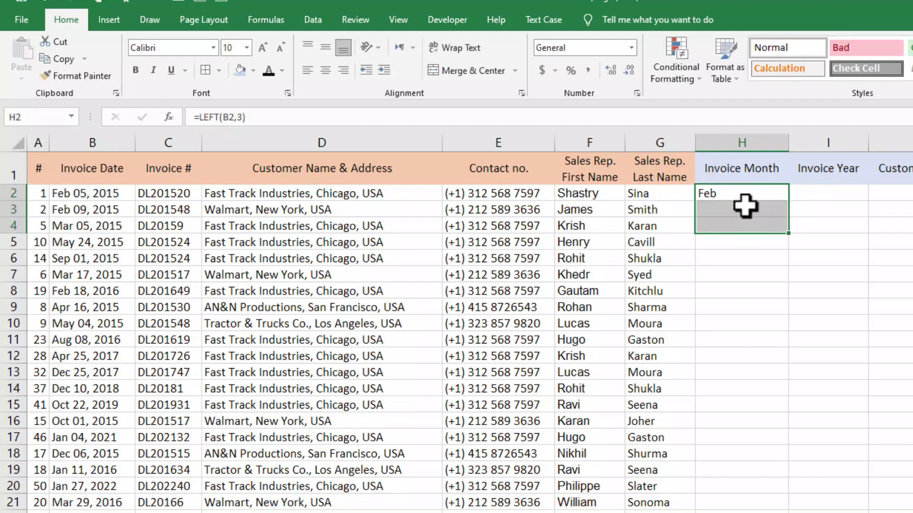
left_click(745, 207)
left_click(751, 195)
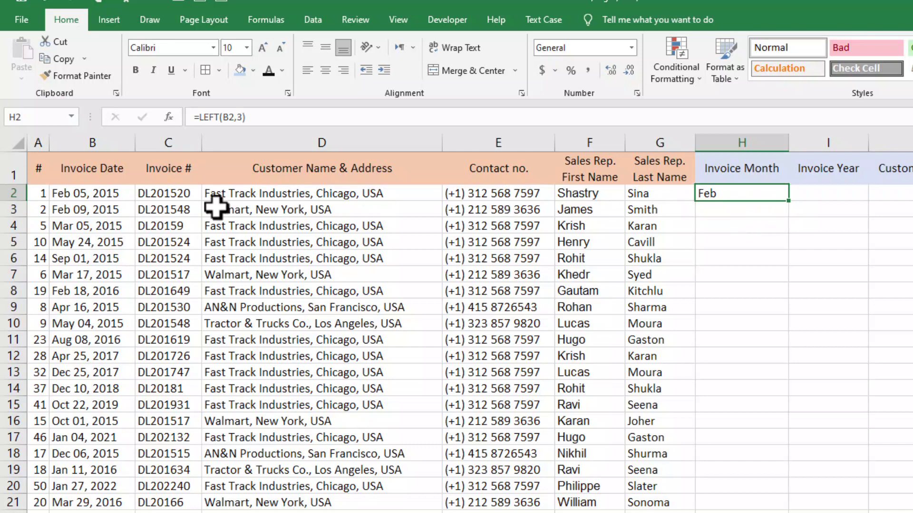
left_click(100, 193)
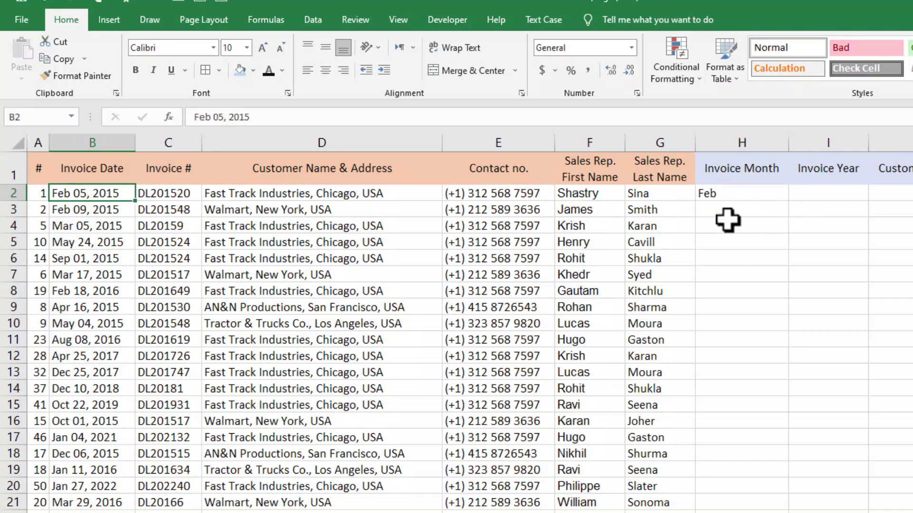
left_click(763, 195)
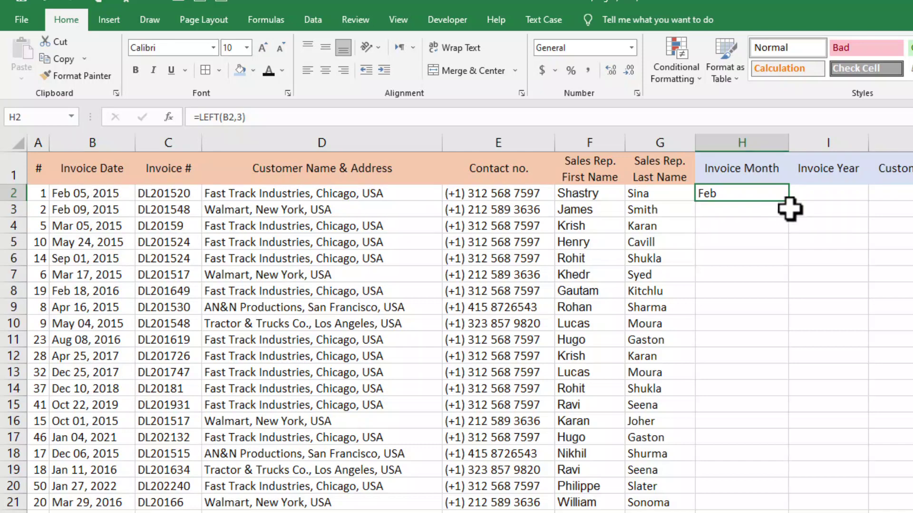
left_click_drag(789, 202, 790, 275)
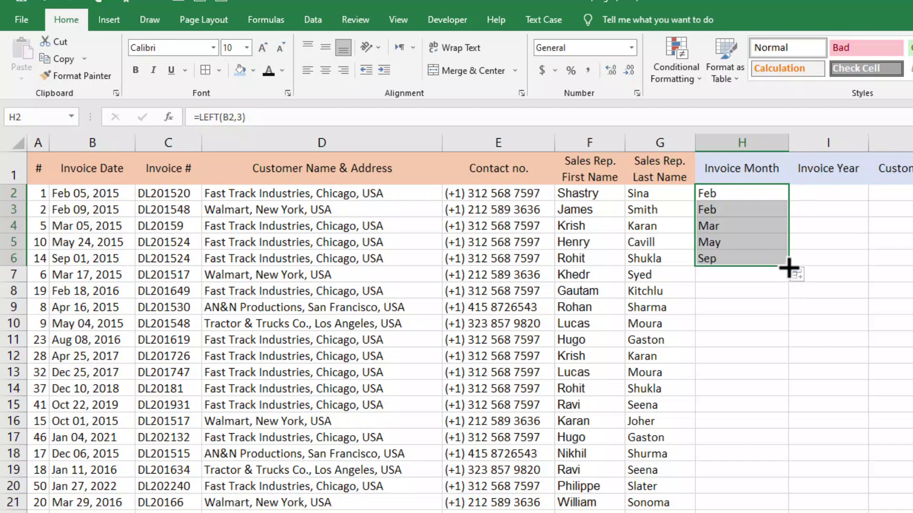
double_click(789, 268)
left_click_drag(761, 208, 758, 512)
left_click(720, 378)
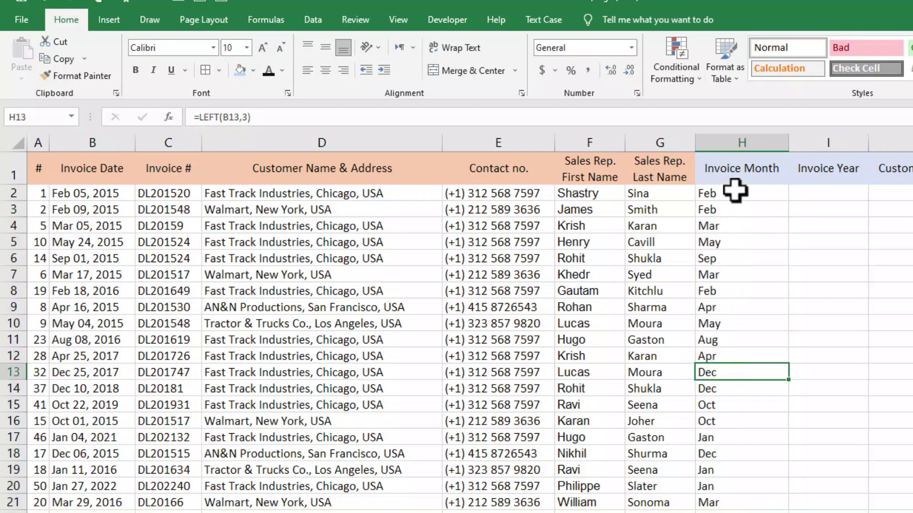
left_click(752, 142)
left_click_drag(755, 195, 766, 409)
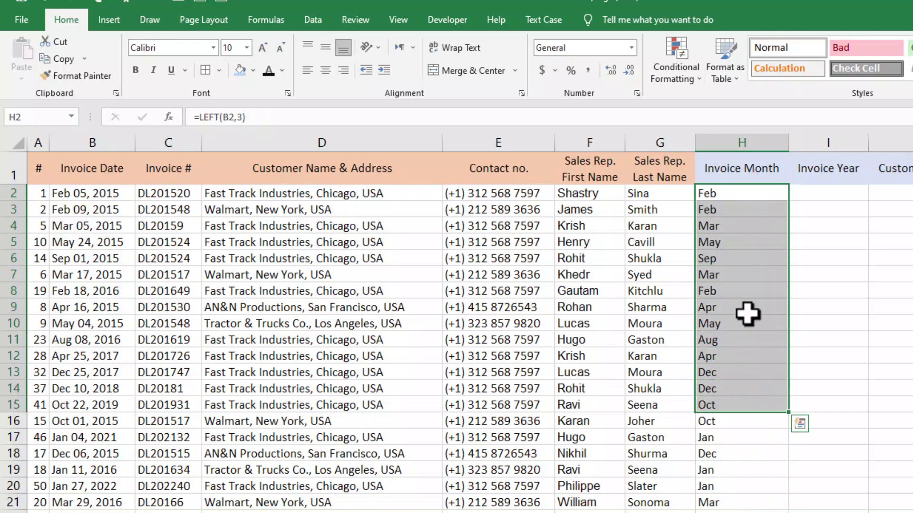
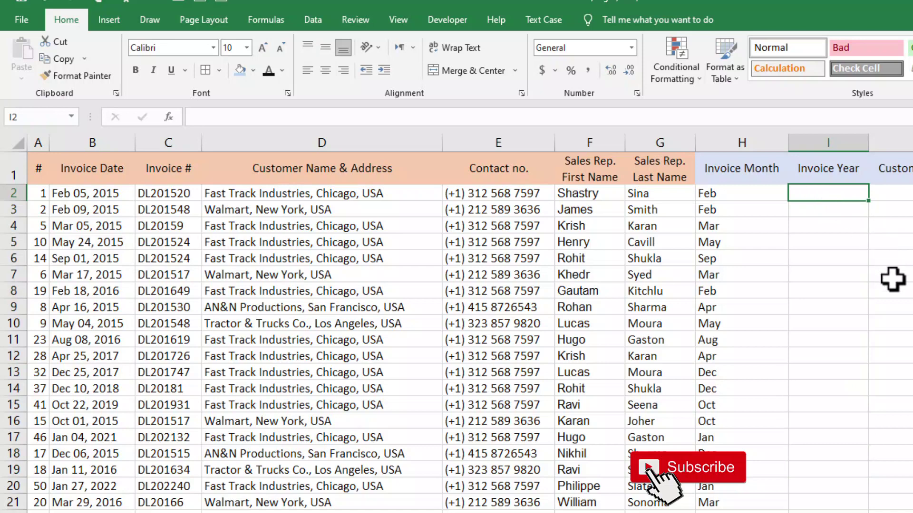
Step: Enter the formula =RIGHT(B2,4) in I2 to extract the invoice year from the invoice date
type("=")
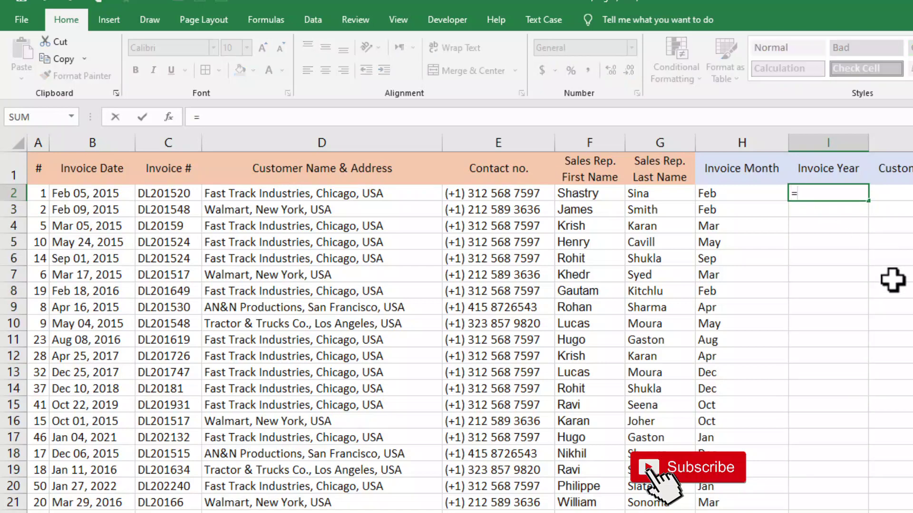
type("right")
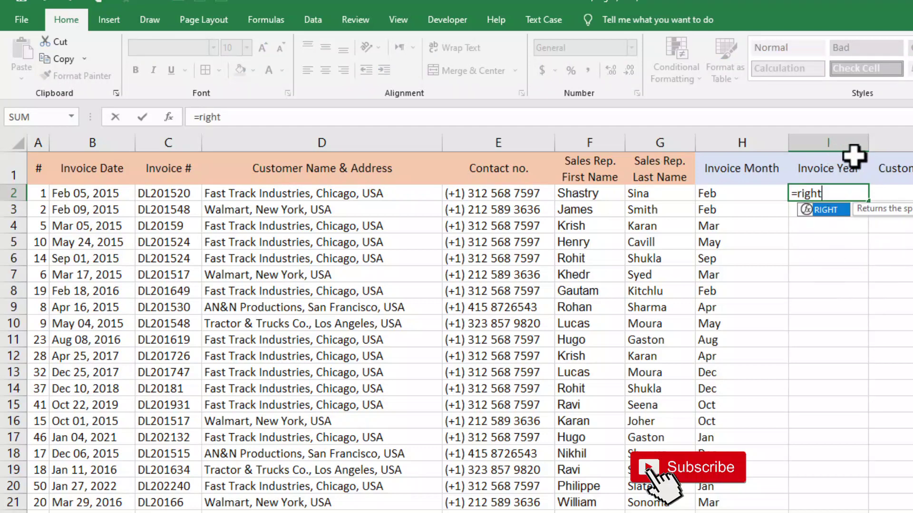
type("(")
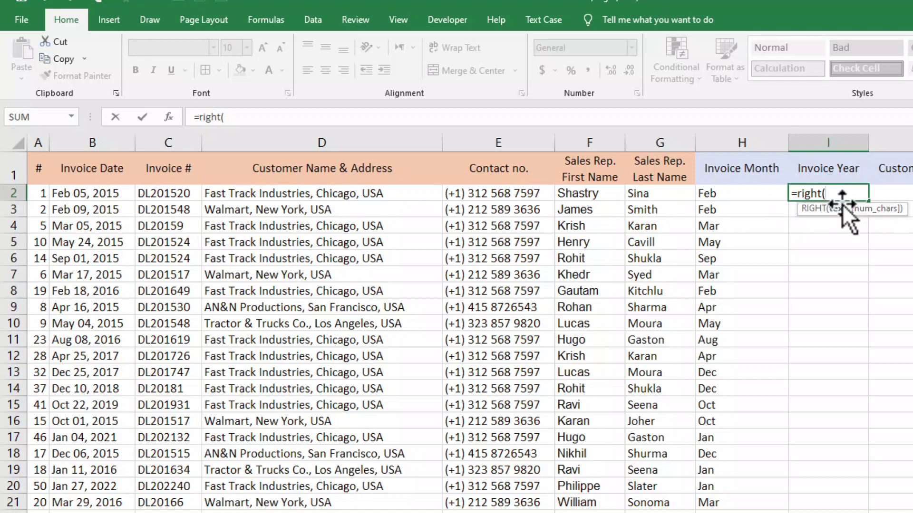
left_click(110, 198)
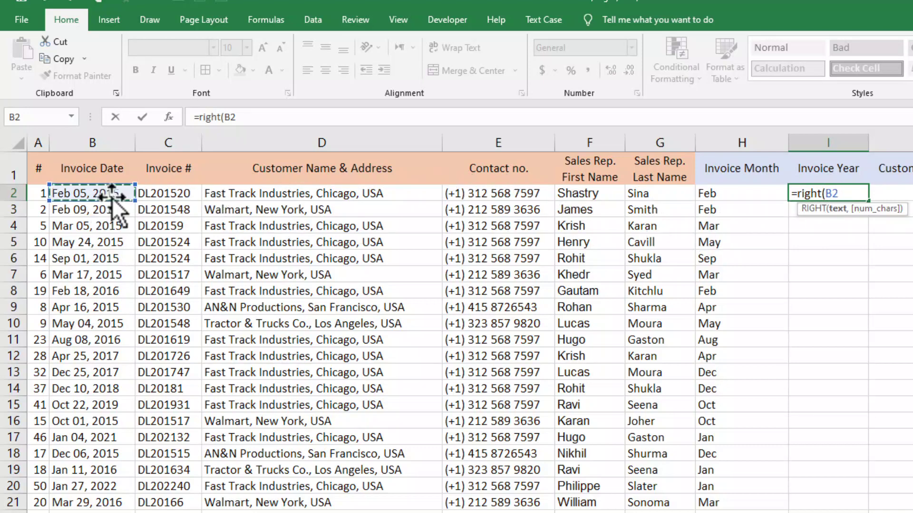
type(",4")
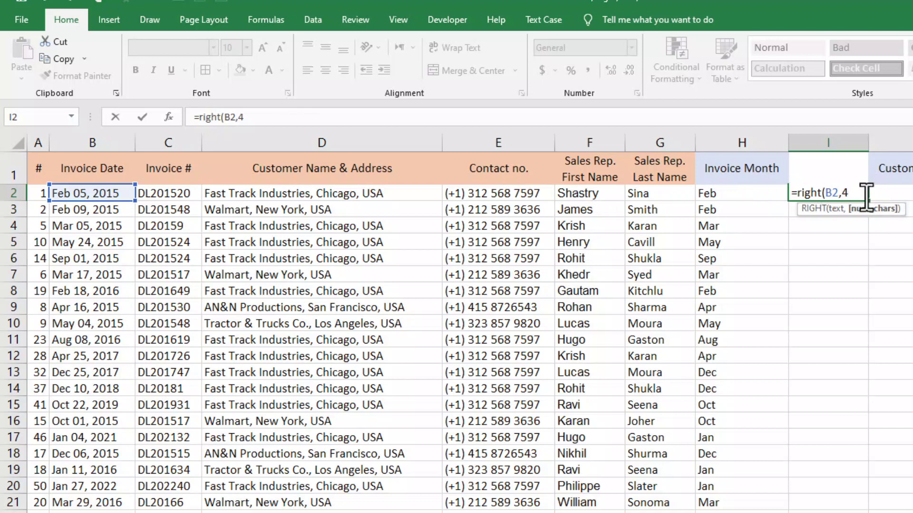
type(")")
key("Return")
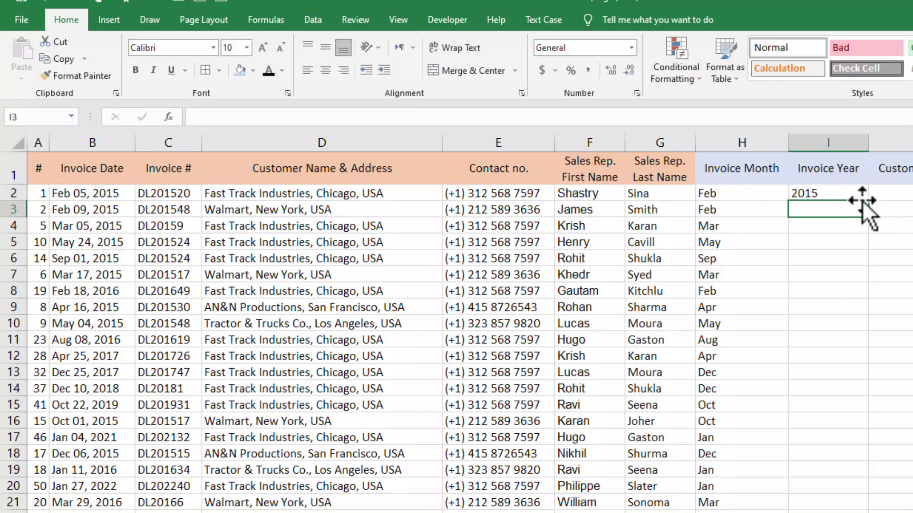
Step: Fill the RIGHT formula from I2 down the whole Invoice Year column and check the extracted years against the months
left_click(862, 183)
left_click(856, 194)
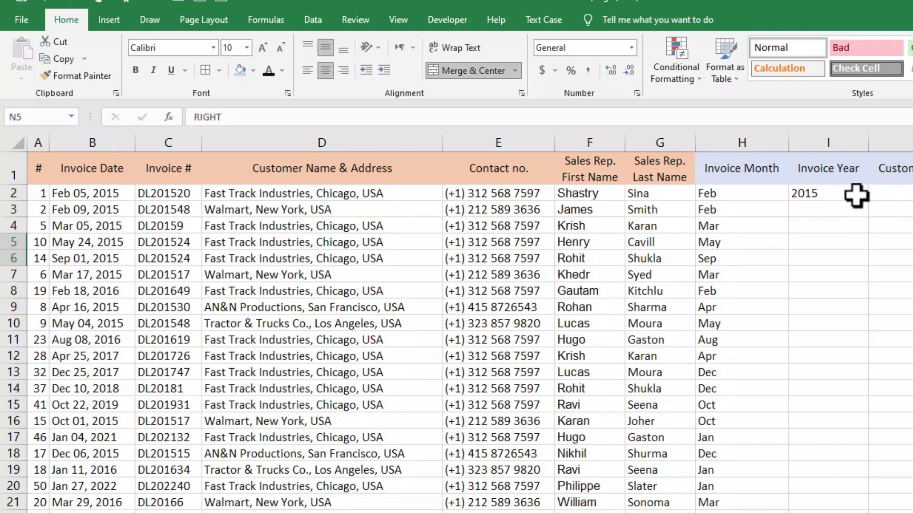
left_click_drag(869, 201, 874, 328)
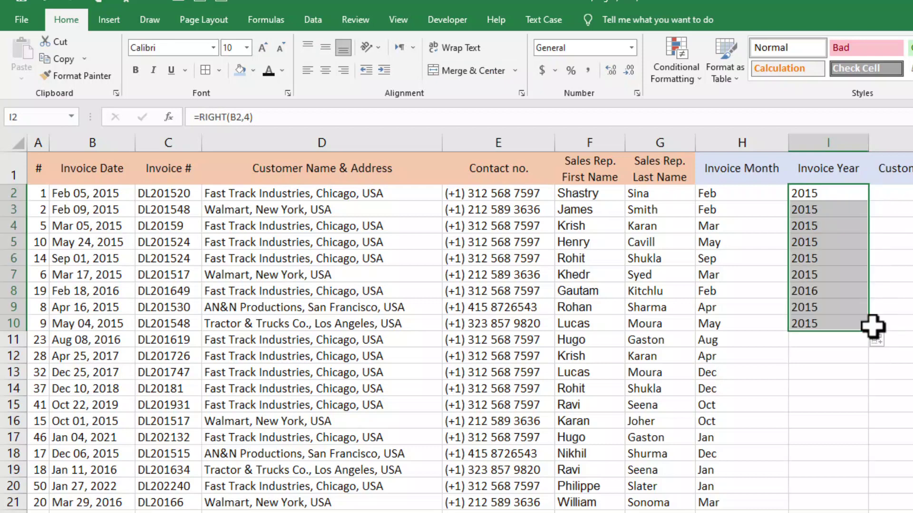
double_click(873, 331)
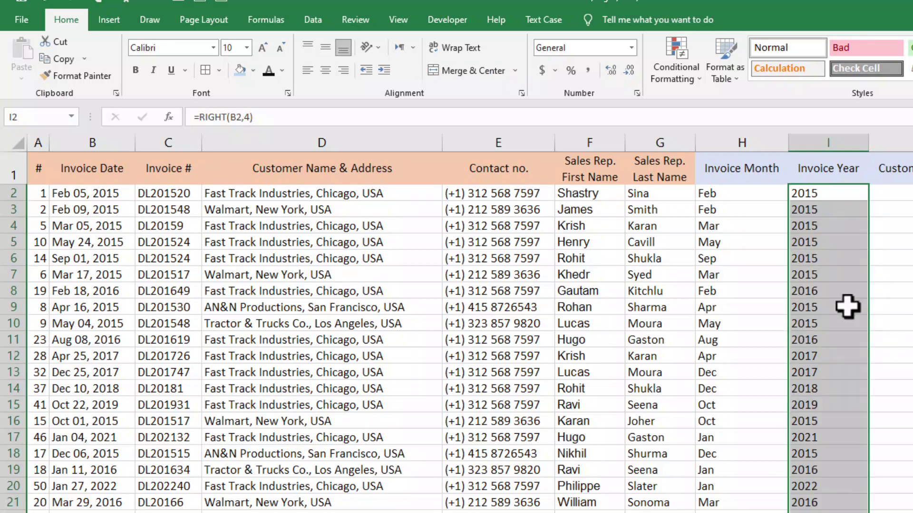
left_click_drag(813, 204, 813, 506)
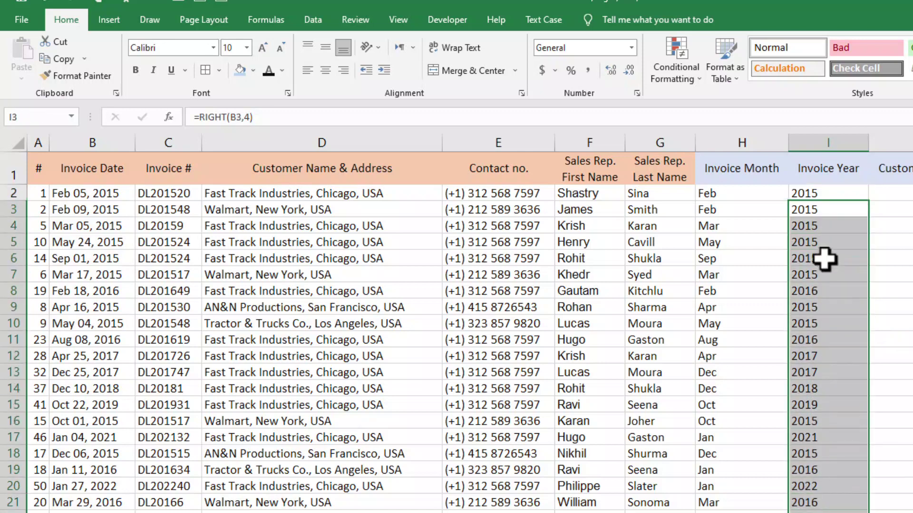
left_click_drag(821, 242, 818, 340)
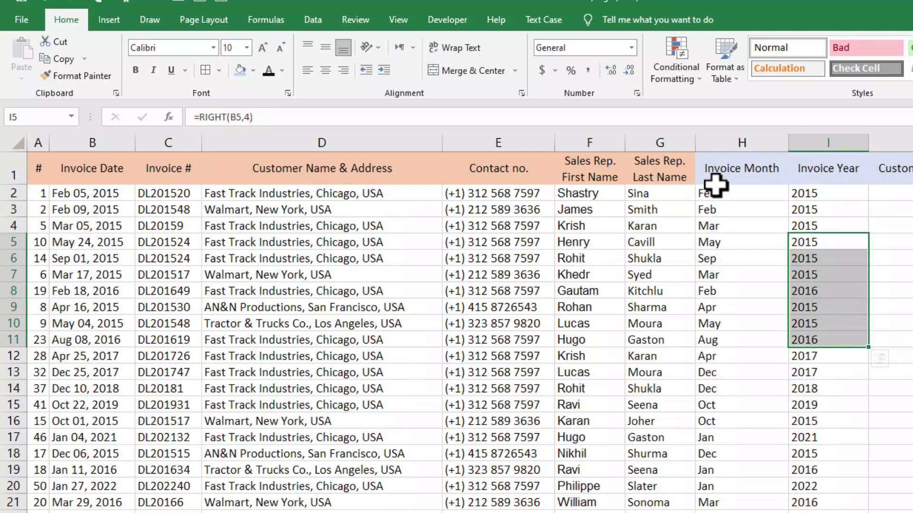
left_click_drag(715, 193, 718, 356)
left_click_drag(829, 193, 829, 366)
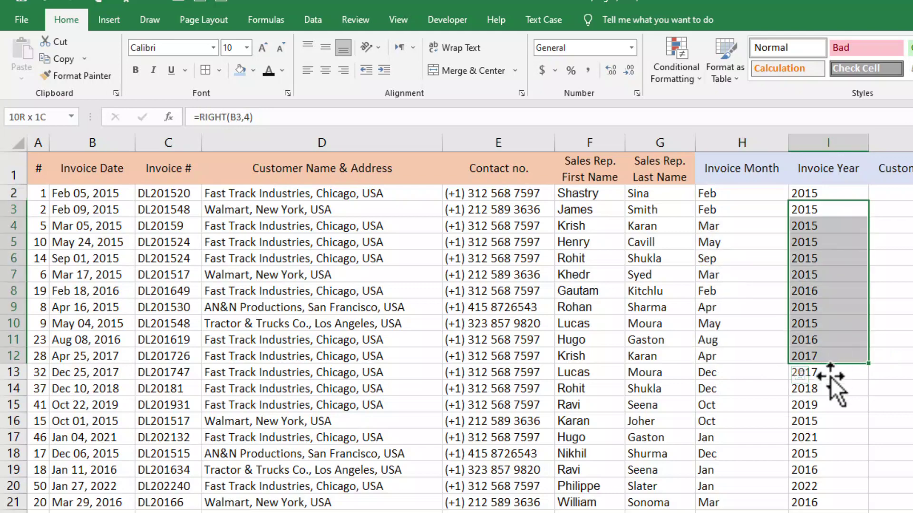
left_click(779, 171)
left_click_drag(780, 171, 837, 404)
left_click(827, 421)
Step: Examine the Customer Name & Address entries for the comma that ends each customer name, and the FIND entry in the function list
left_click_drag(909, 176, 908, 324)
left_click(797, 169)
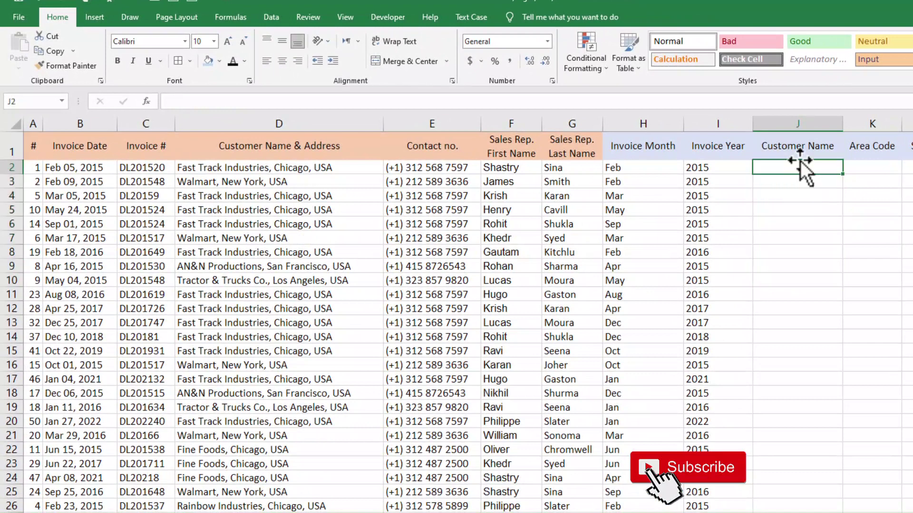
left_click(802, 153)
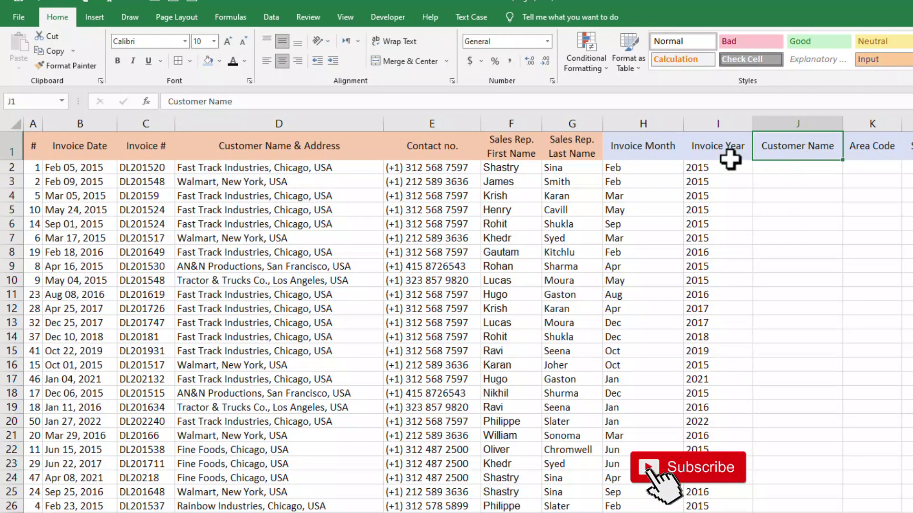
left_click(287, 122)
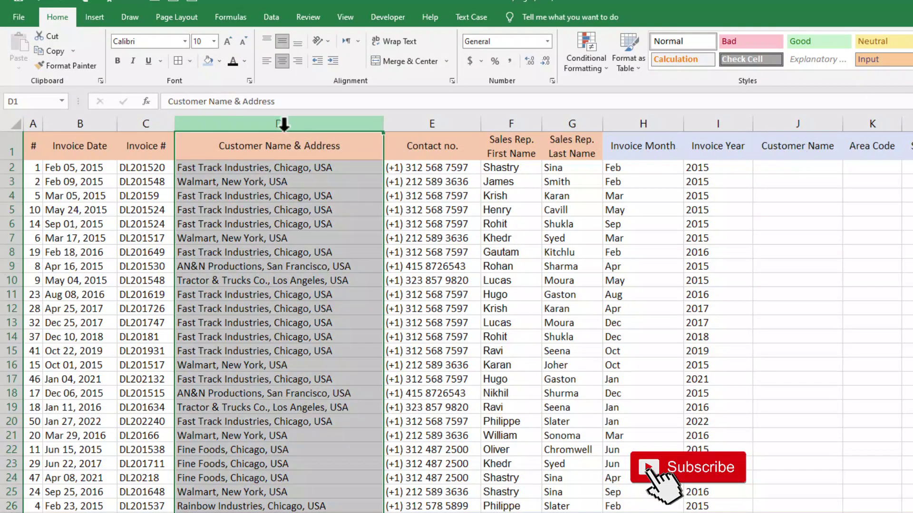
left_click(248, 170)
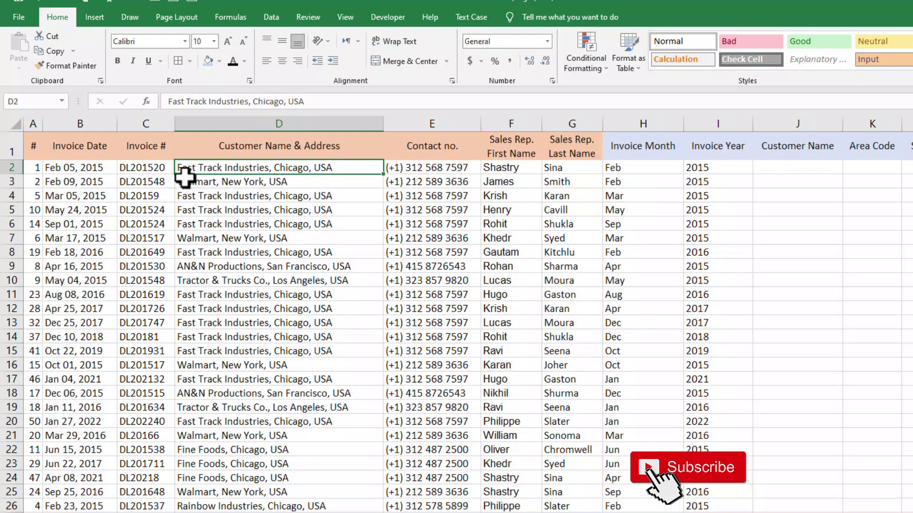
left_click_drag(212, 169, 209, 407)
left_click(279, 249)
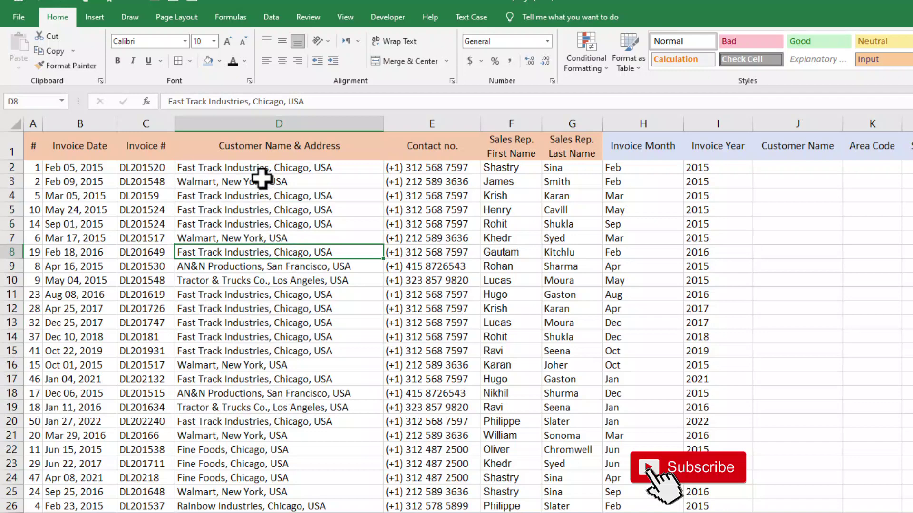
left_click_drag(261, 168, 249, 394)
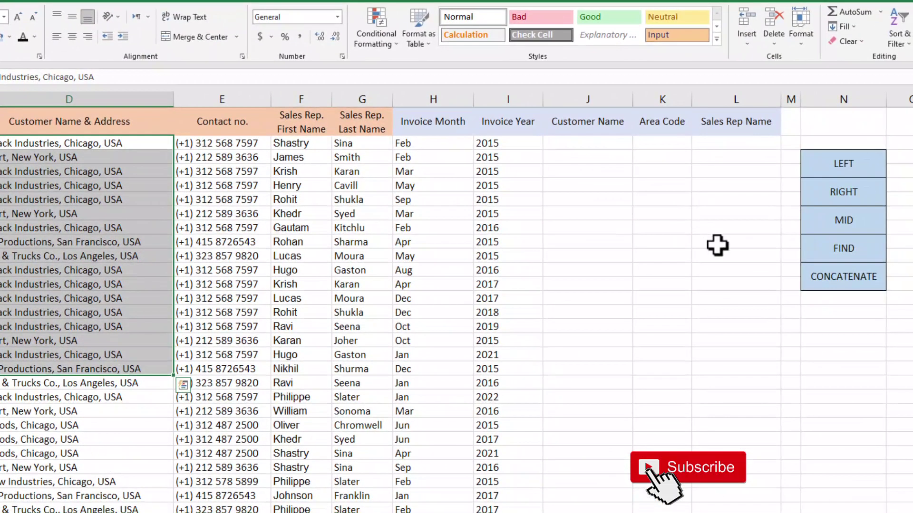
left_click(912, 269)
left_click(847, 252)
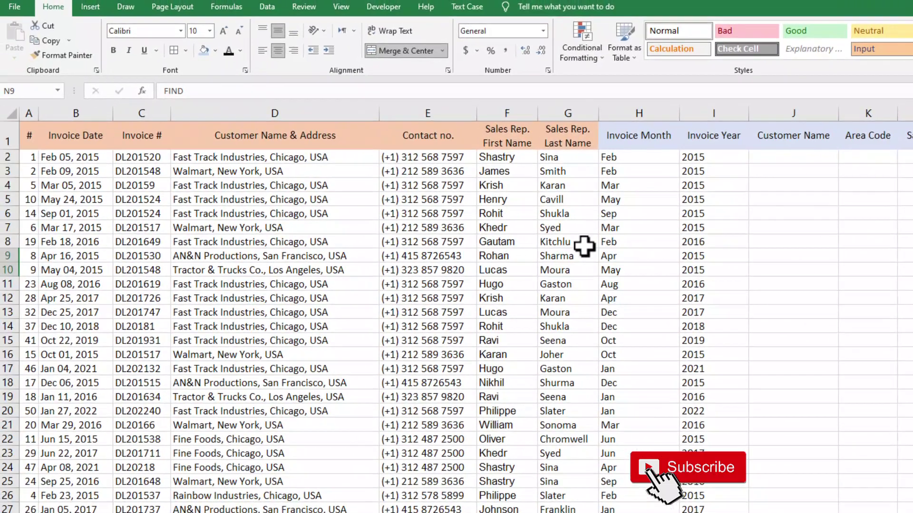
left_click(129, 159)
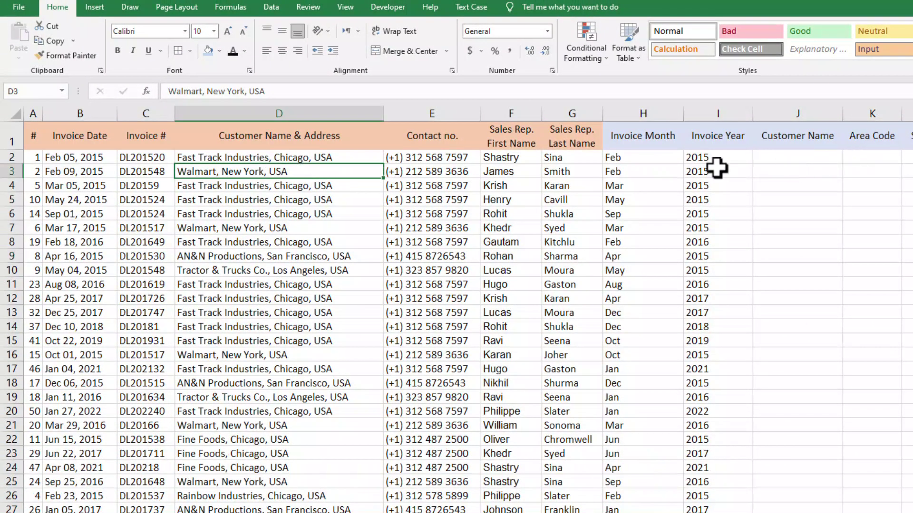
left_click(309, 157)
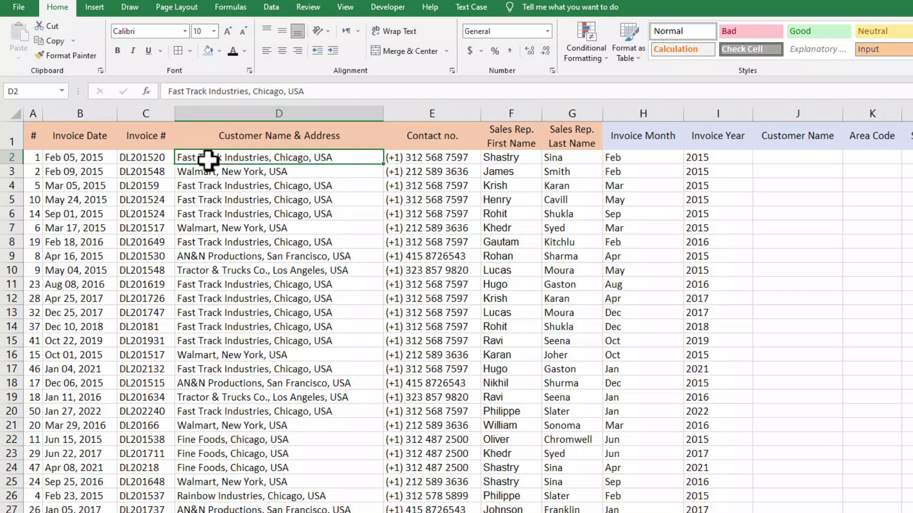
Step: Enter the formula =FIND(",",D2) in J2 to locate the first comma in the customer name and address
left_click(805, 164)
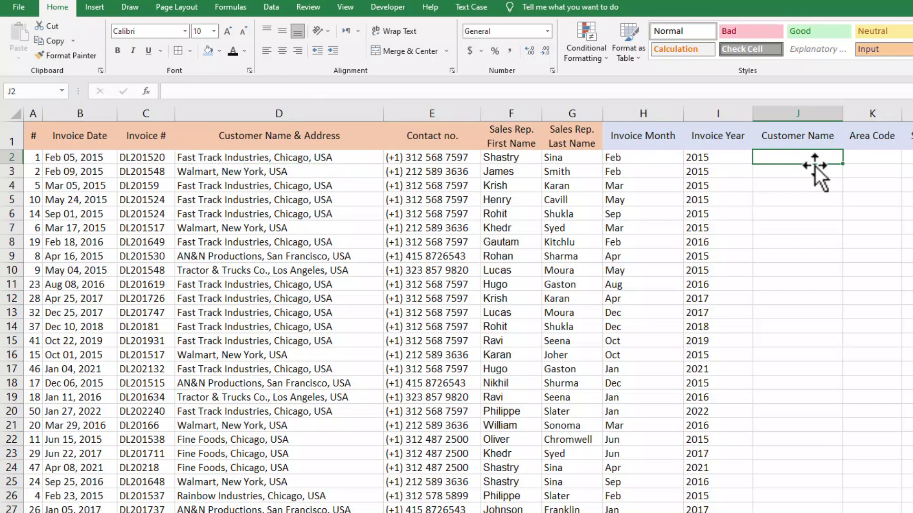
type("=find(\",")
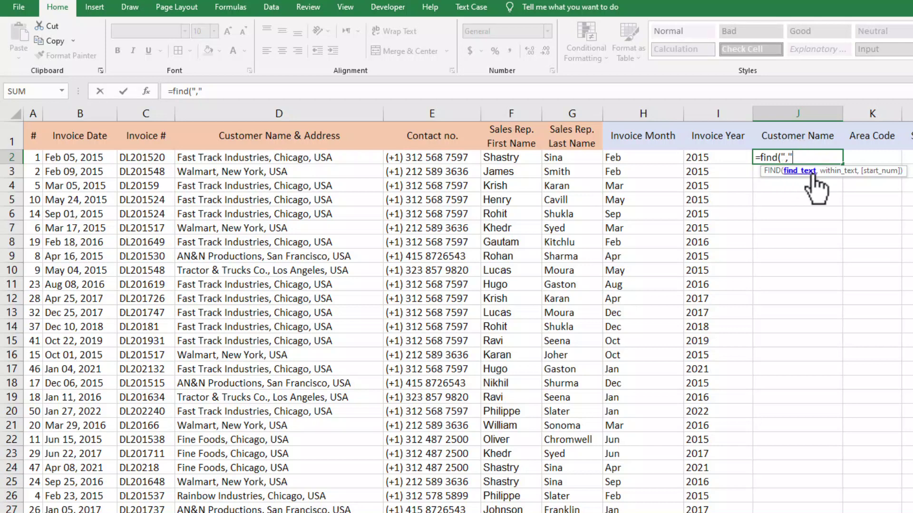
type(",")
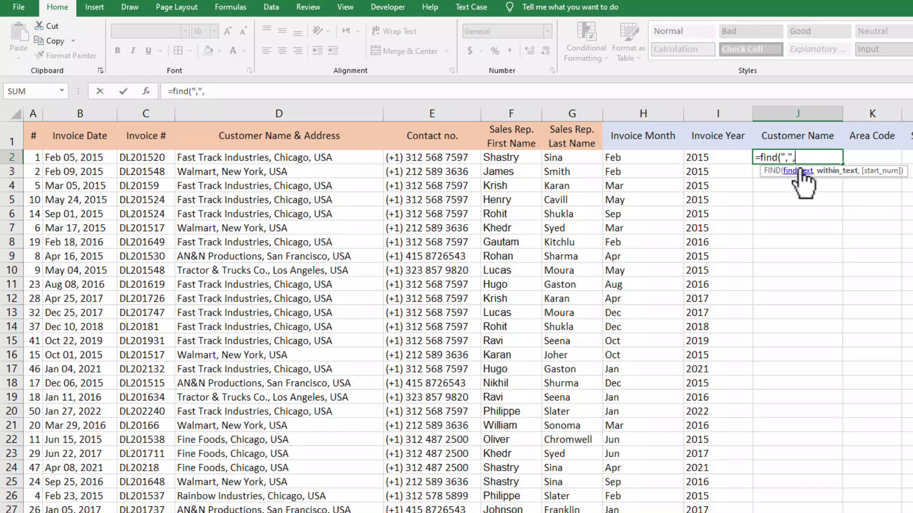
left_click(341, 157)
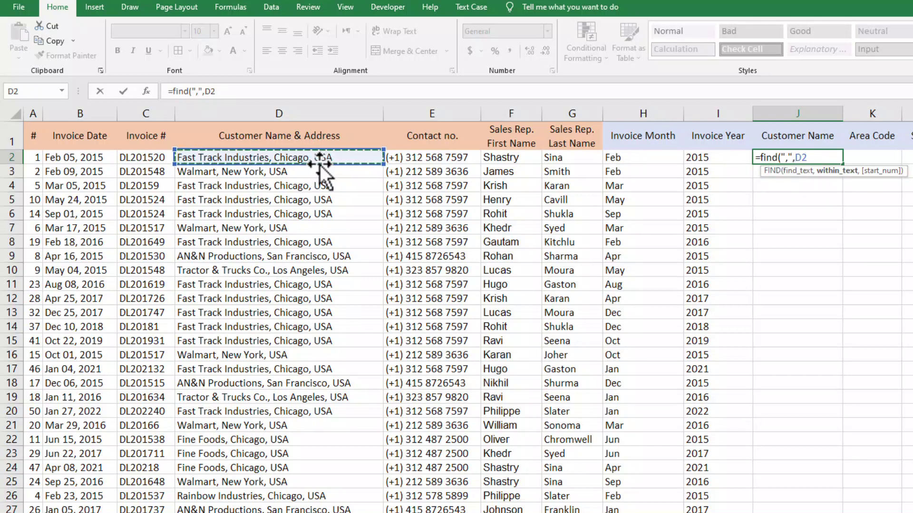
type(")")
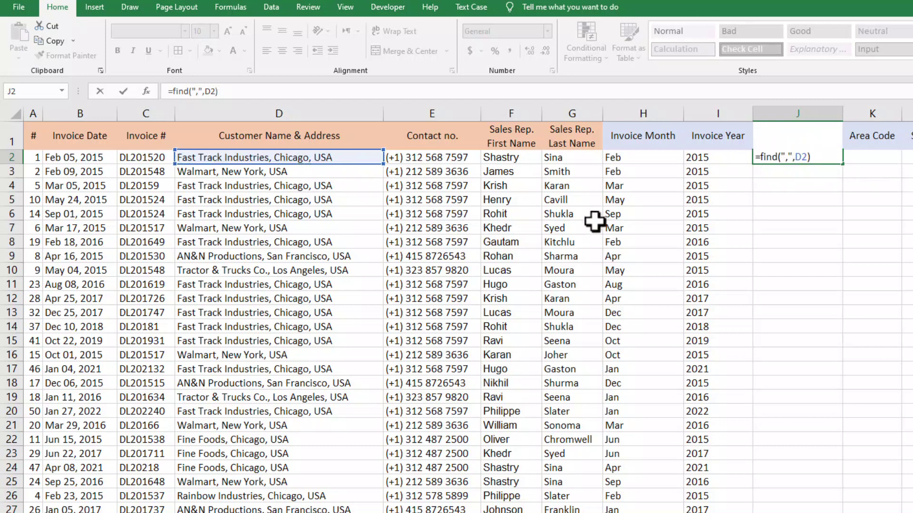
key("Return")
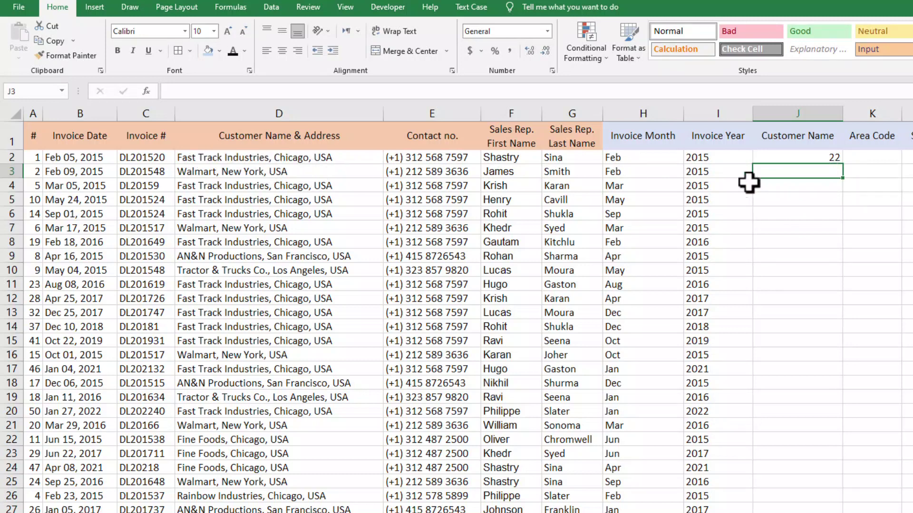
Step: Fill the FIND formula from J2 down to J15 and check the comma positions for several customers
left_click(836, 152)
left_click_drag(840, 164, 837, 341)
left_click(825, 172)
left_click(812, 187)
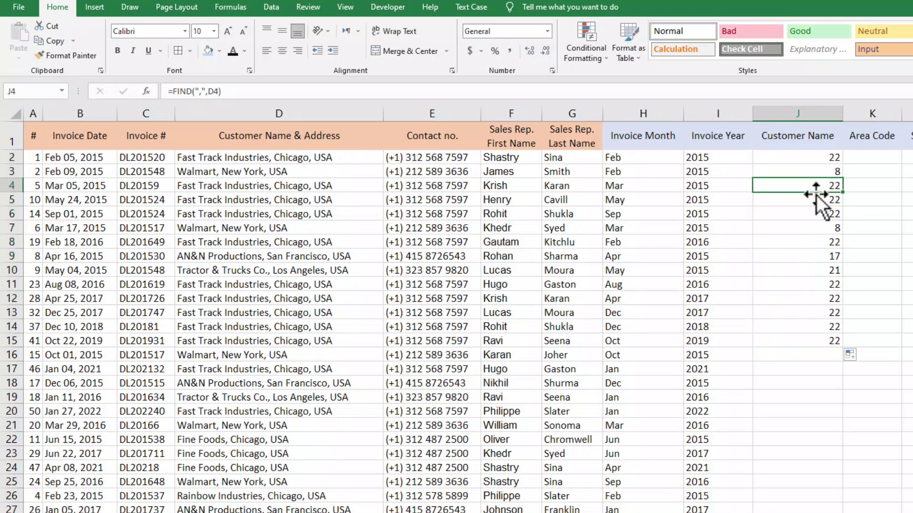
left_click(811, 214)
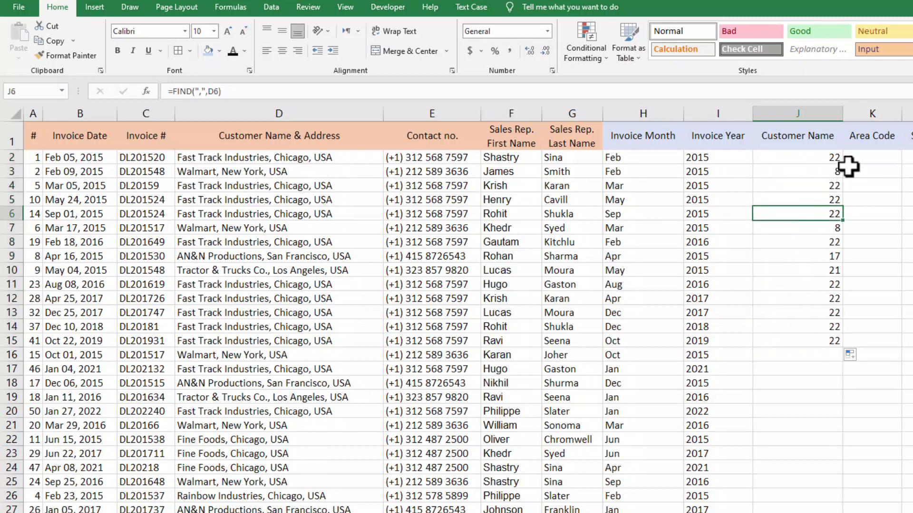
left_click(827, 171)
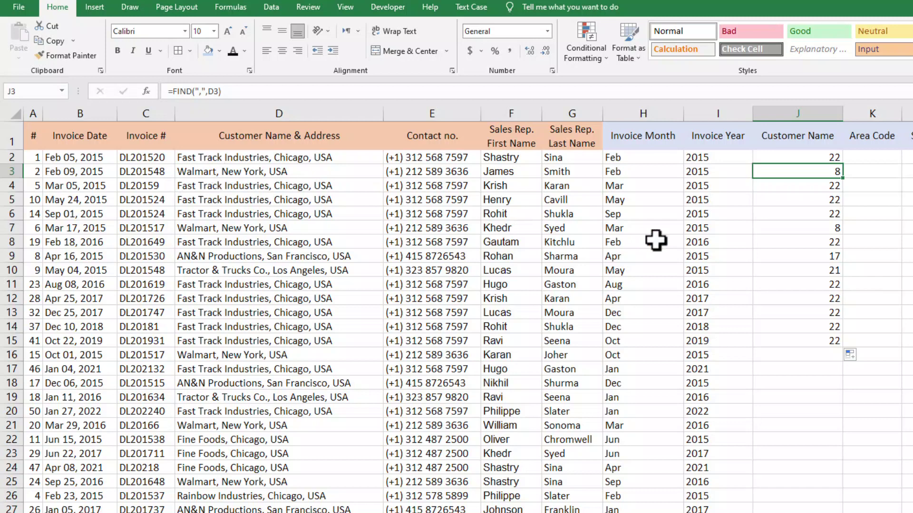
Step: Change the formula in J2 to =LEFT(D2,FIND(",",D2)-1) to extract the customer name before the comma
double_click(794, 155)
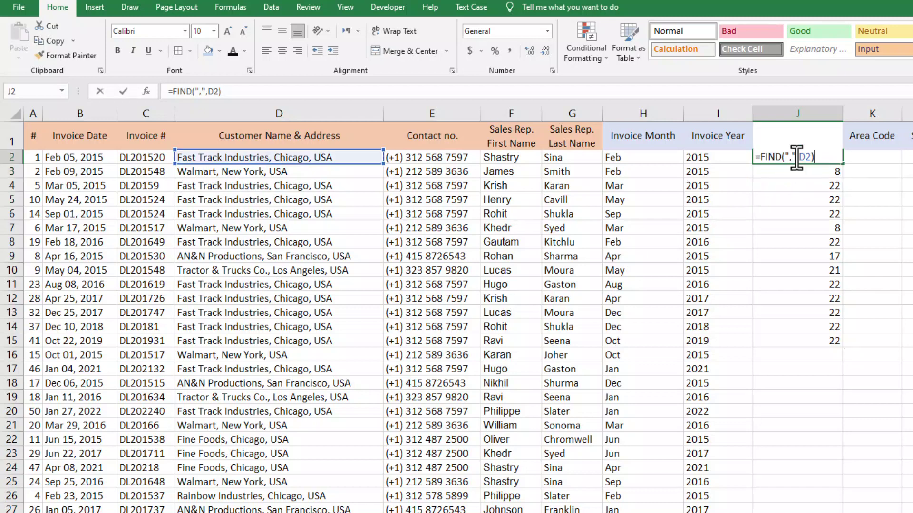
left_click(760, 156)
type("left")
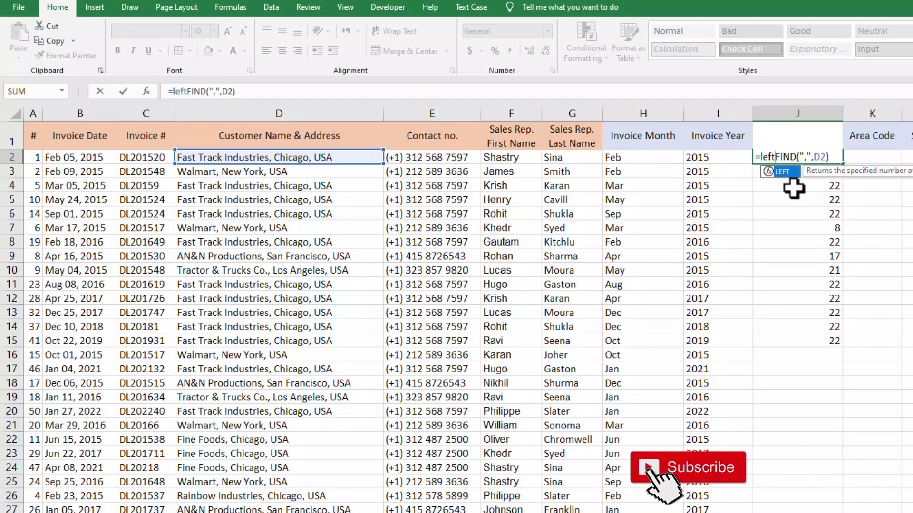
type("(")
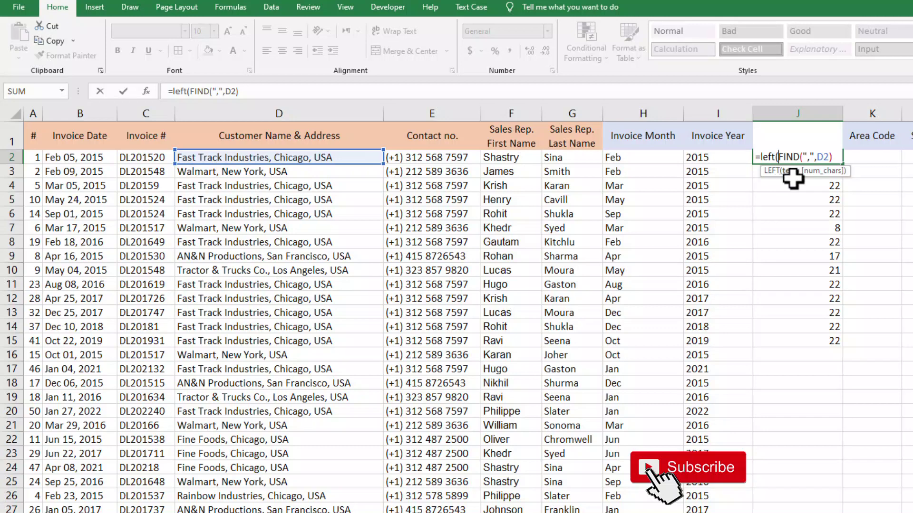
left_click(281, 157)
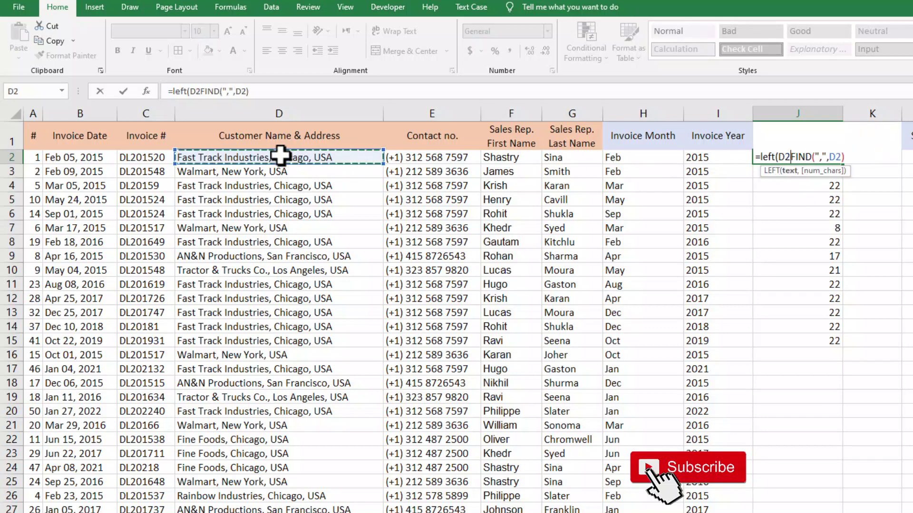
type(",")
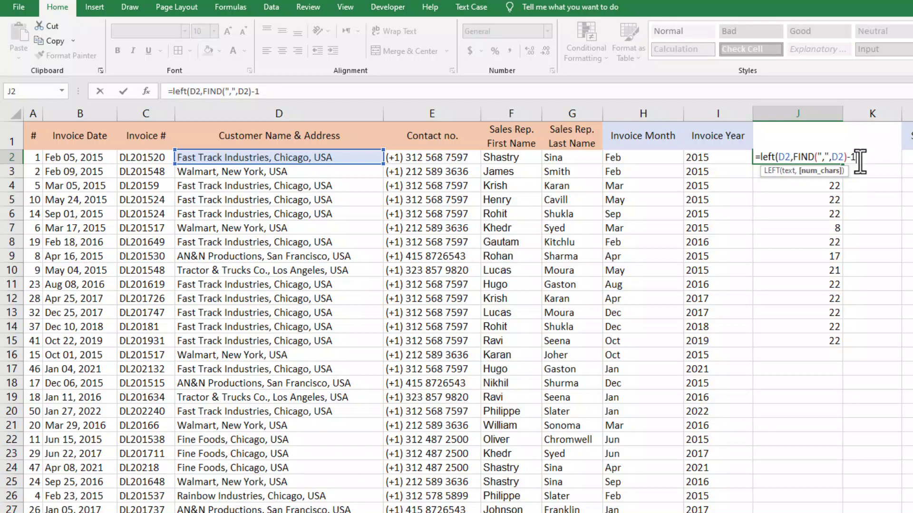
type(")")
key("Return")
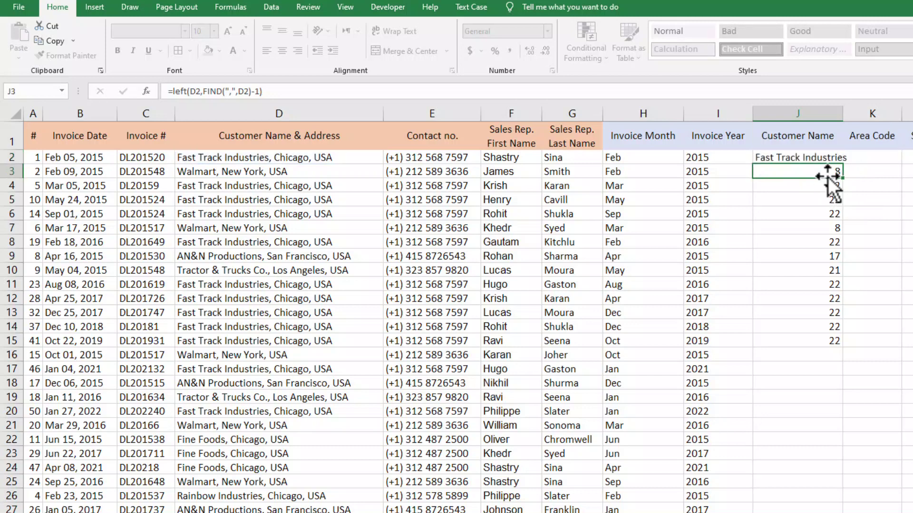
Step: Fill the LEFT and FIND formula from J2 down the whole Customer Name column and fit the column width to the names
left_click(834, 157)
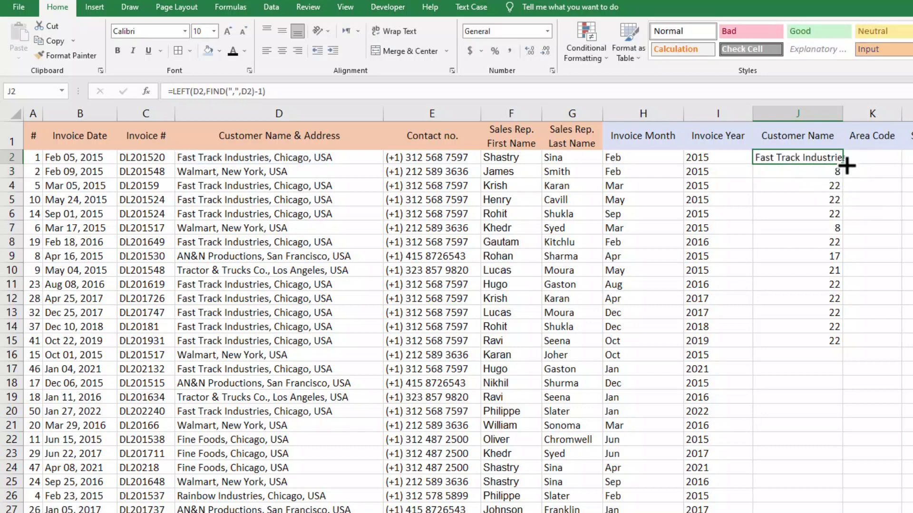
double_click(844, 164)
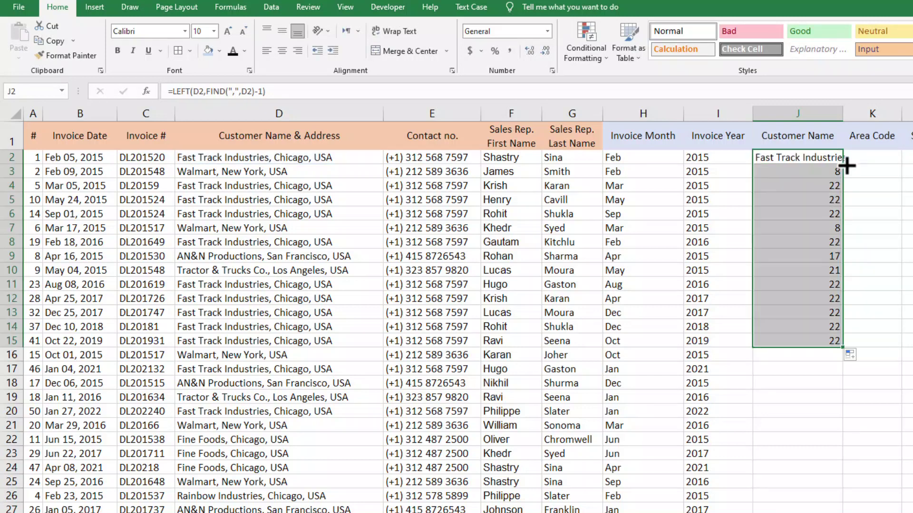
double_click(843, 114)
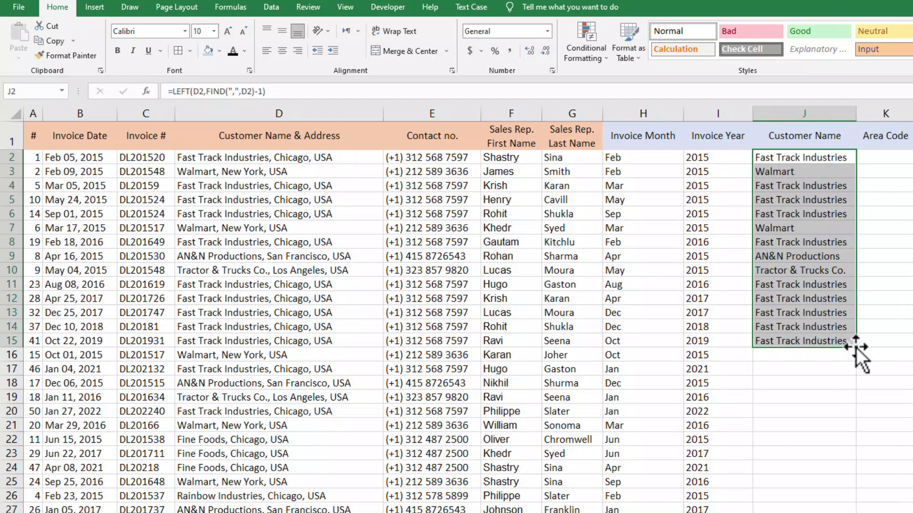
double_click(856, 347)
Step: Review the combined LEFT and FIND formula in J2 and the extracted customer names in the cells below it
double_click(826, 157)
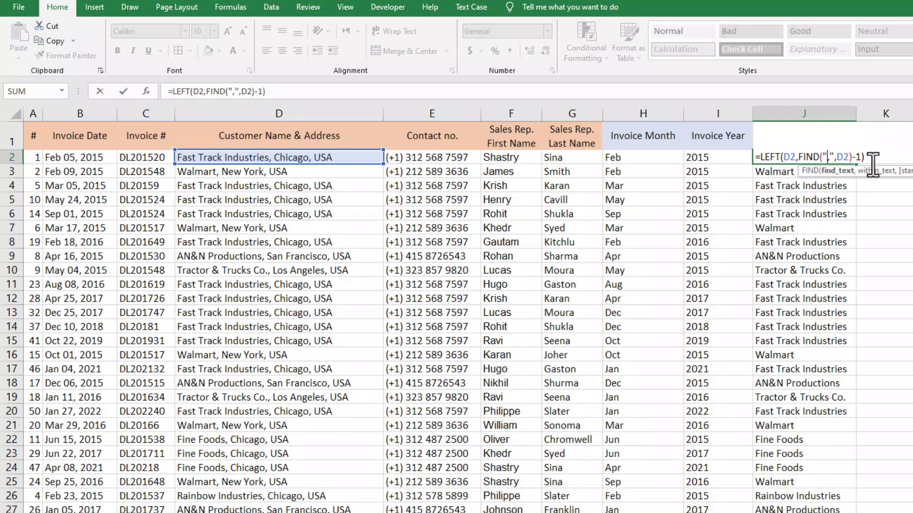
key("Return")
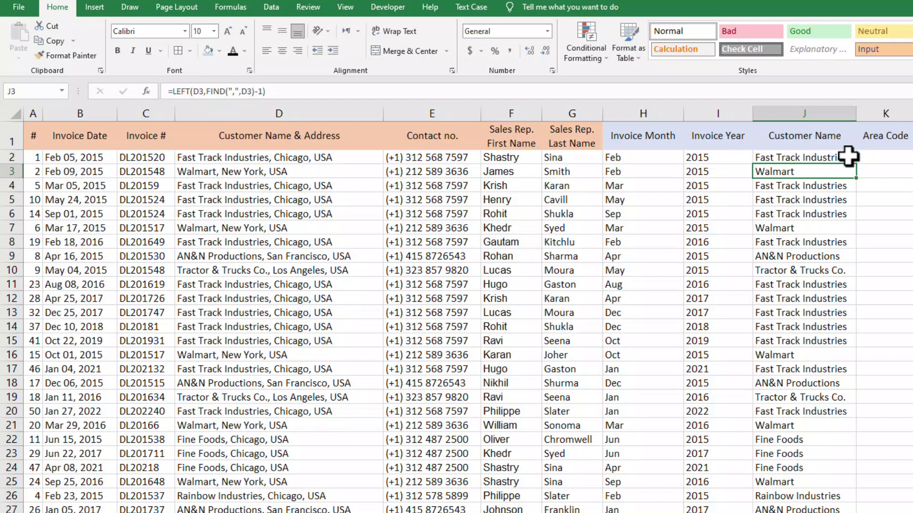
key("Down")
key("Down")
key("Down")
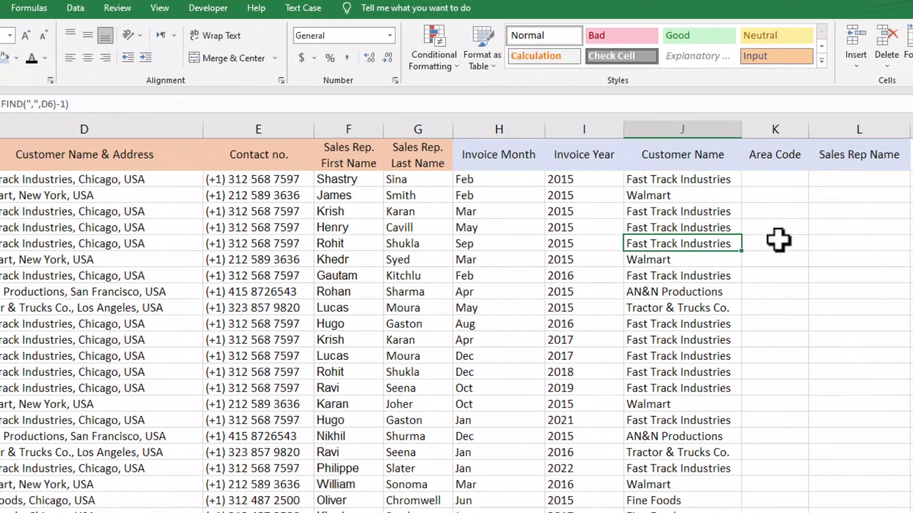
Step: Examine the empty Area Code column and where the area code sits within the Contact no. entries
left_click(778, 153)
left_click_drag(781, 188, 761, 371)
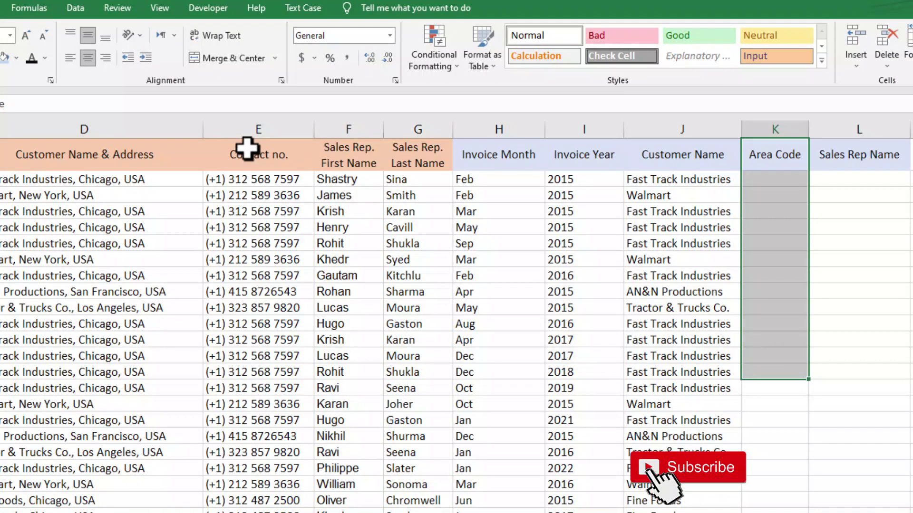
left_click_drag(246, 147, 257, 388)
left_click(152, 275)
left_click(258, 152)
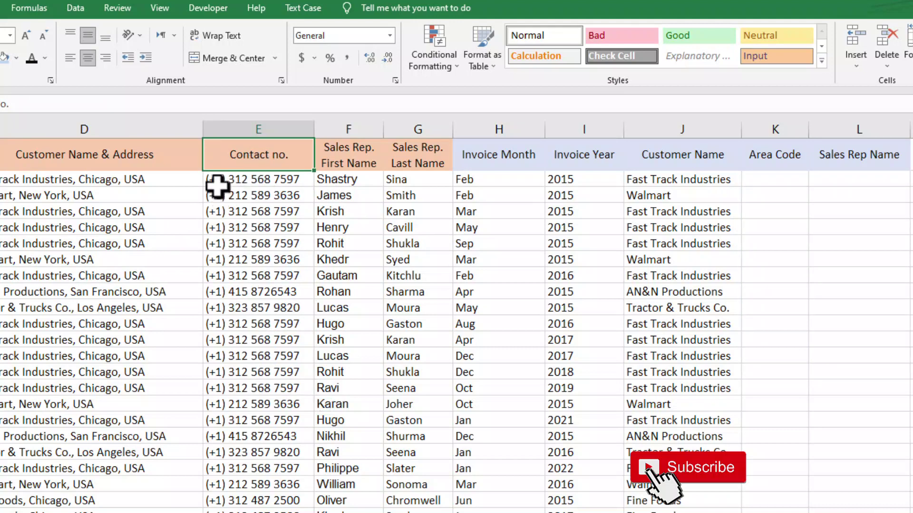
left_click(239, 182)
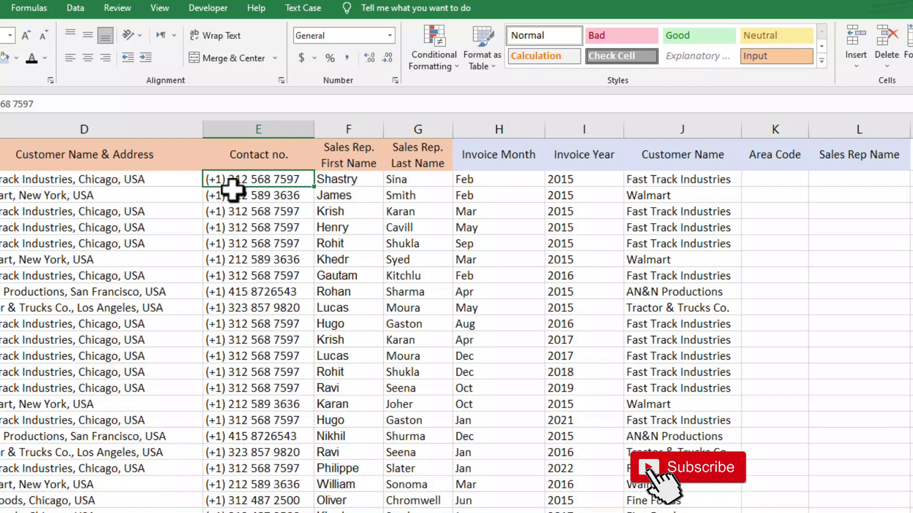
left_click_drag(238, 194, 241, 259)
left_click(240, 227)
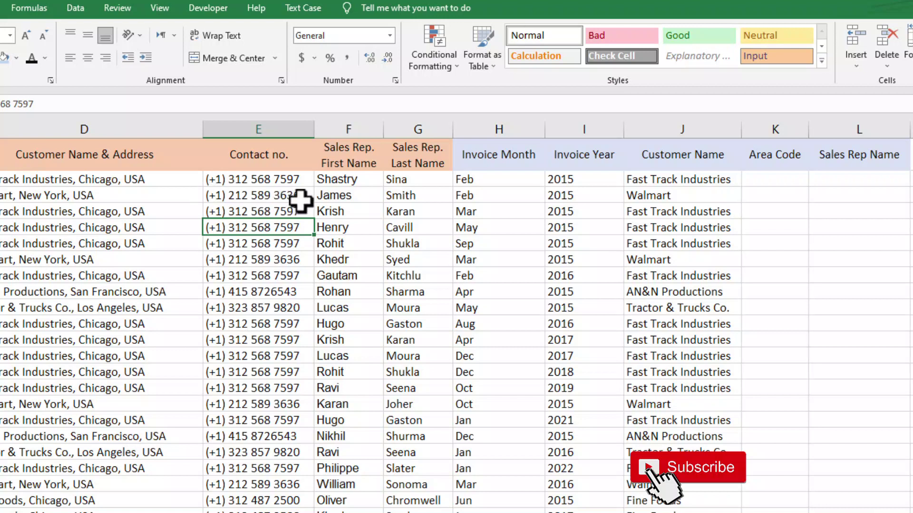
key("ctrl+Home")
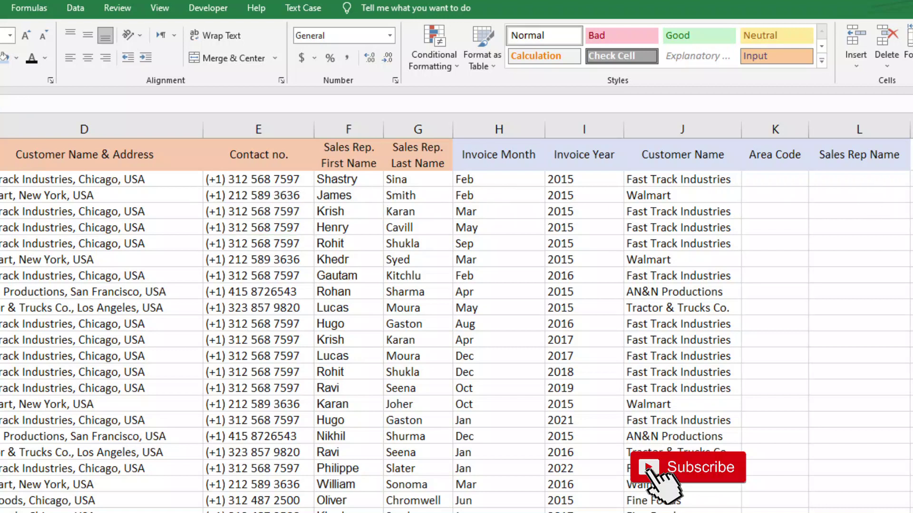
left_click(232, 209)
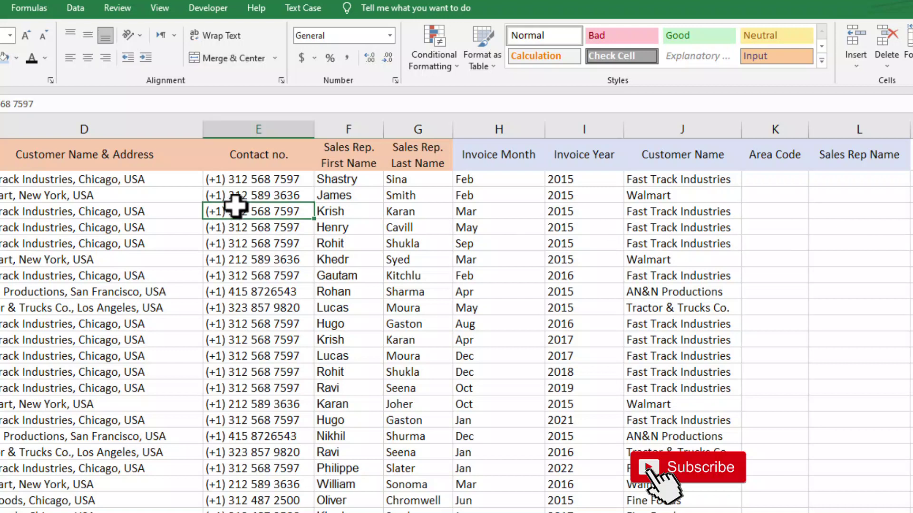
left_click(239, 192)
left_click_drag(238, 192, 242, 241)
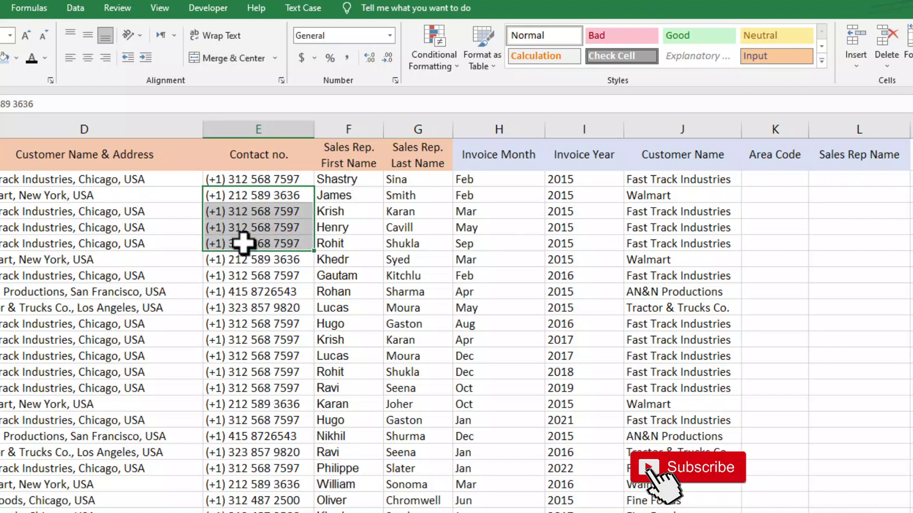
left_click(236, 179)
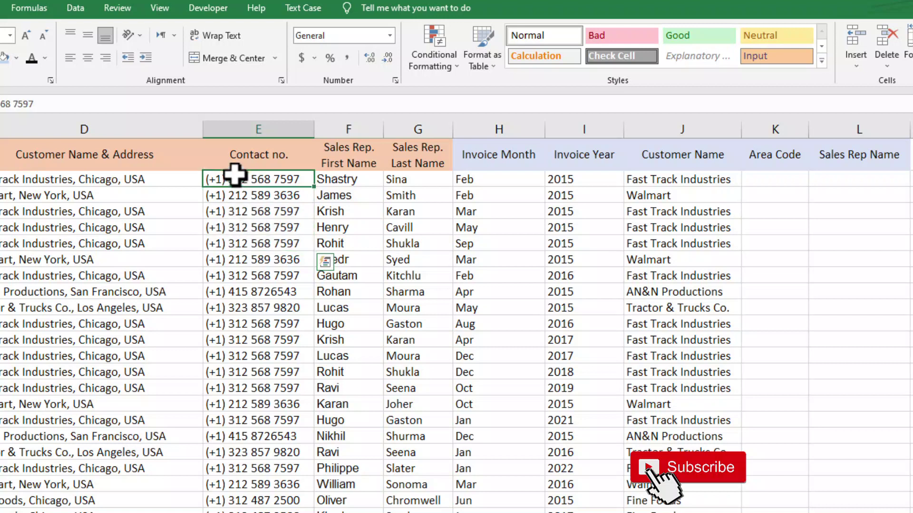
left_click(242, 201)
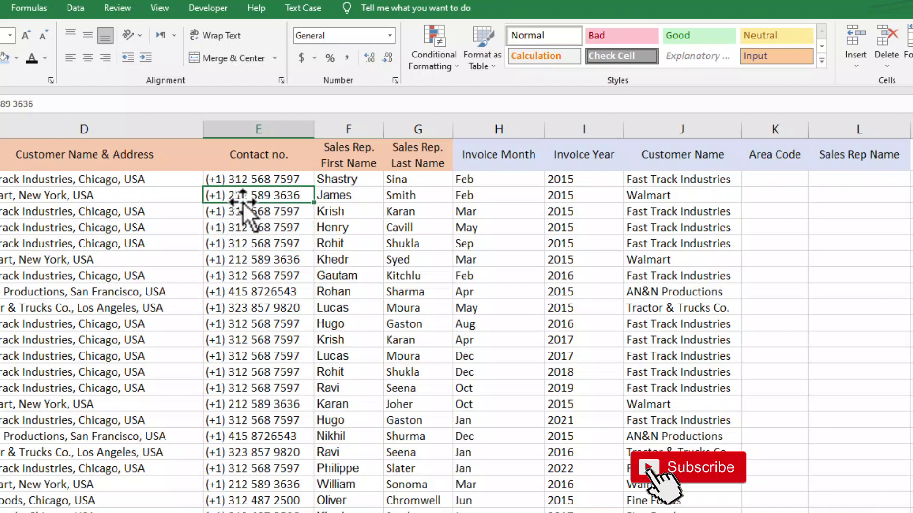
key("ctrl+Home")
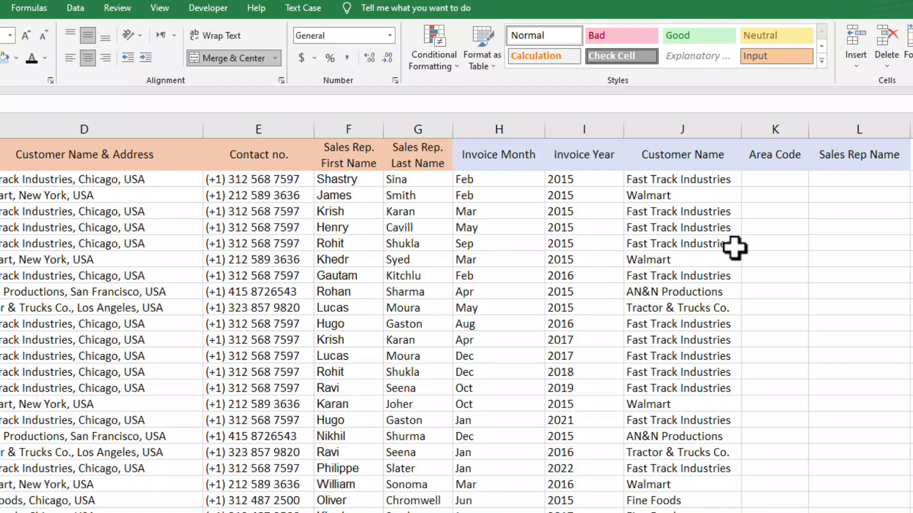
left_click(751, 197)
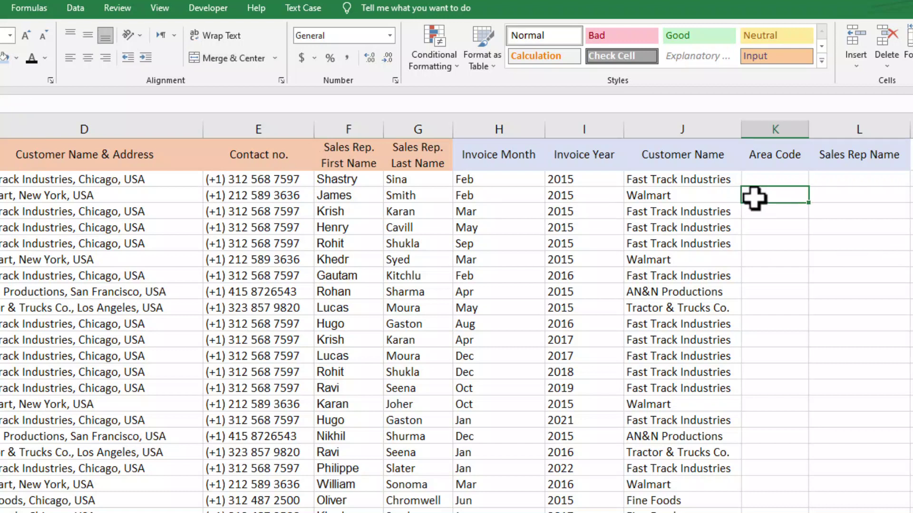
left_click(239, 192)
left_click_drag(240, 192, 241, 275)
left_click(238, 226)
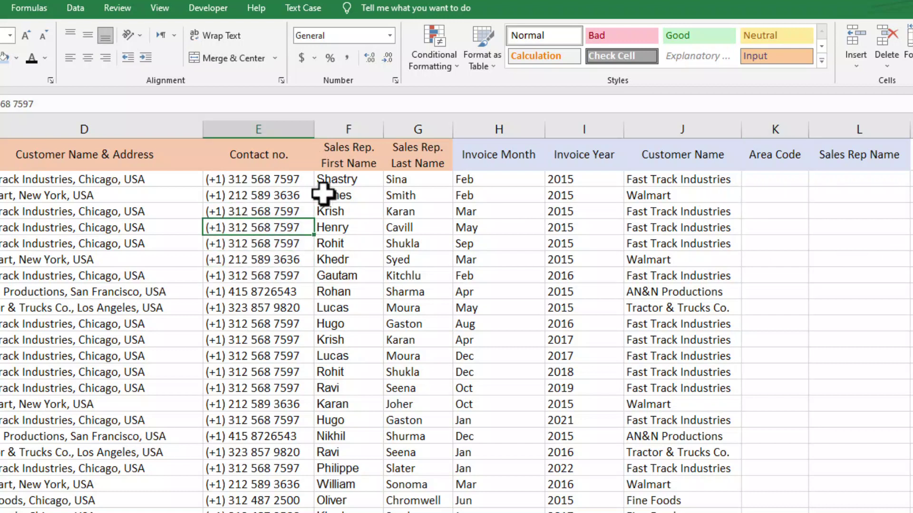
Step: Enter the formula =MID(E2,6,3) in K2 to extract the area code from the contact number
left_click(766, 185)
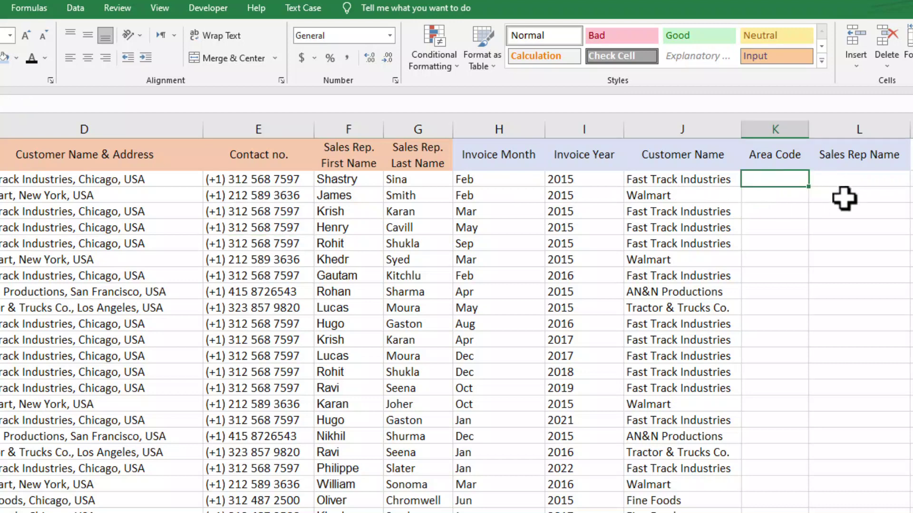
type("=")
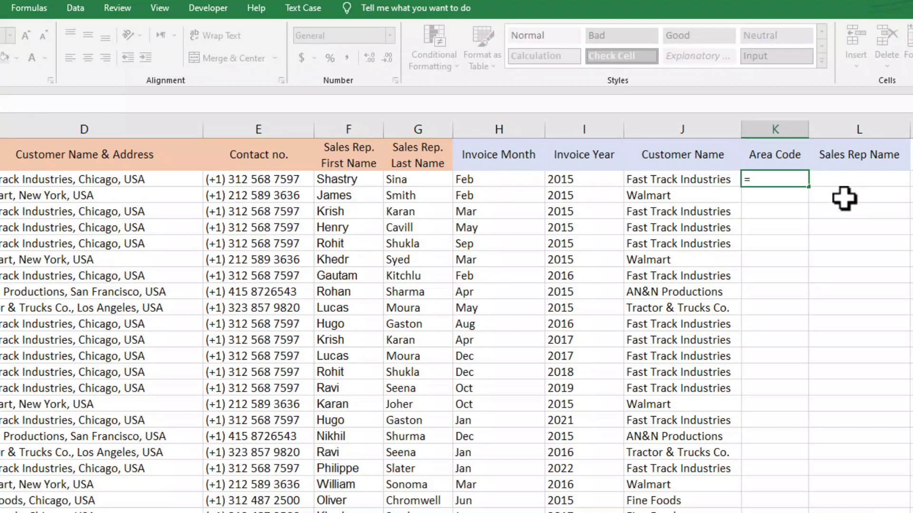
type("MID")
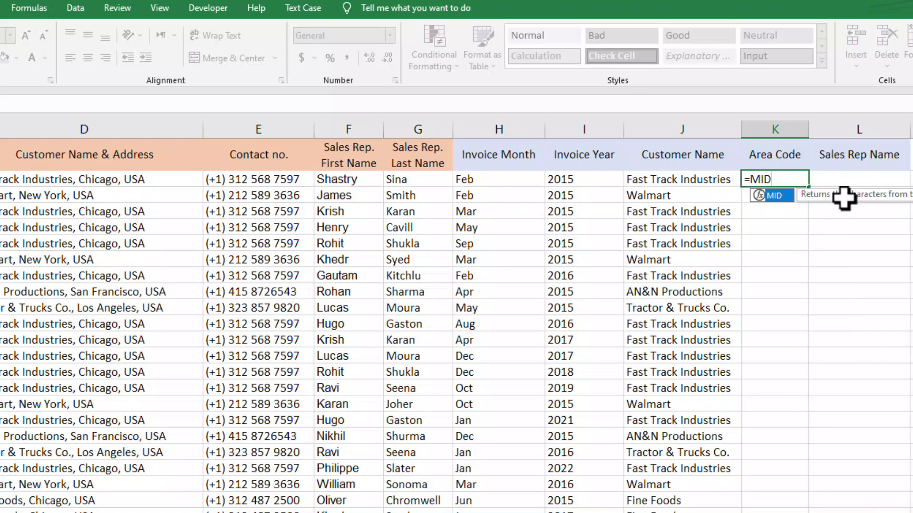
type("(")
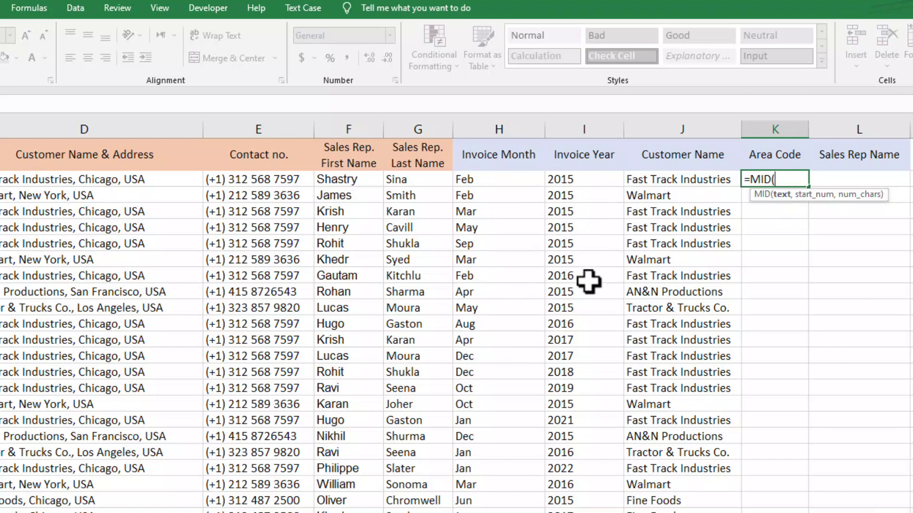
left_click(277, 183)
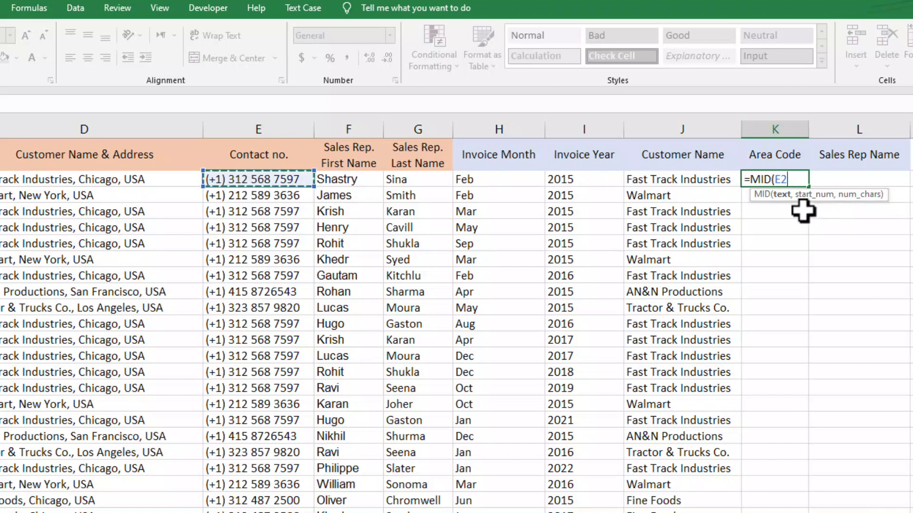
type(",6")
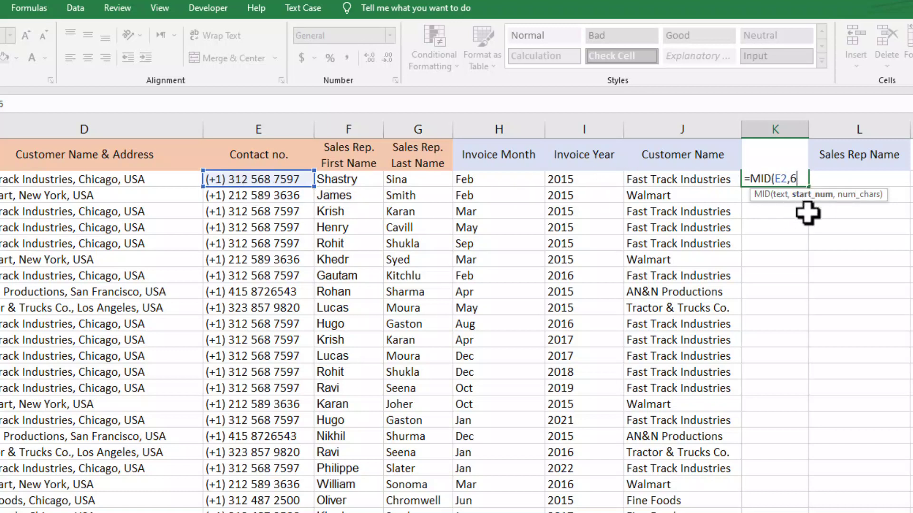
type(",")
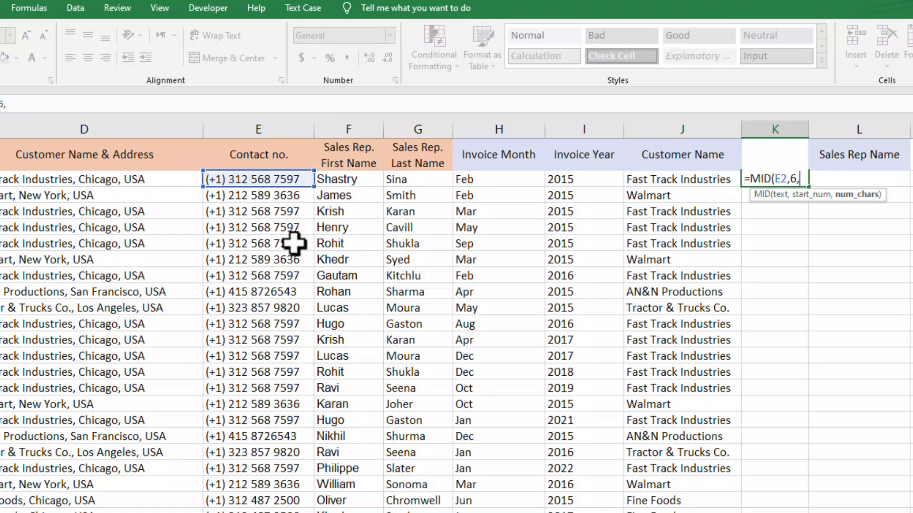
type("3")
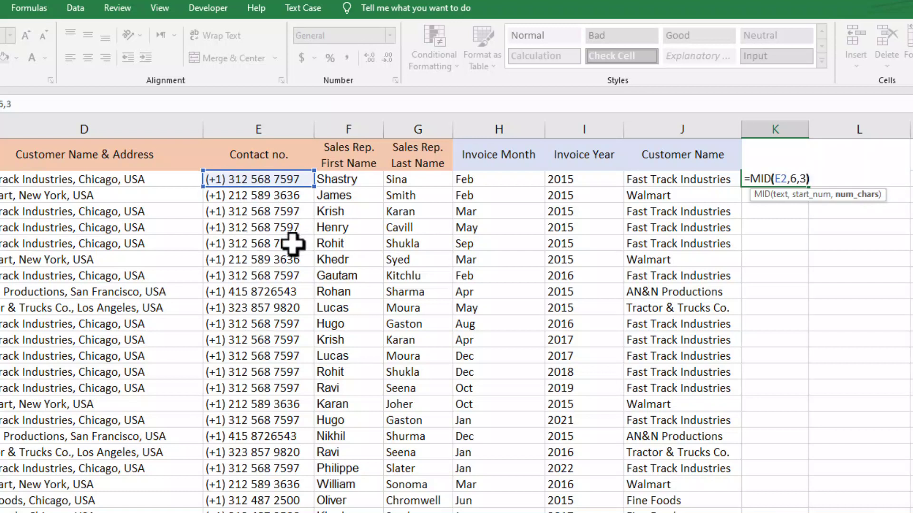
type(")")
key("Return")
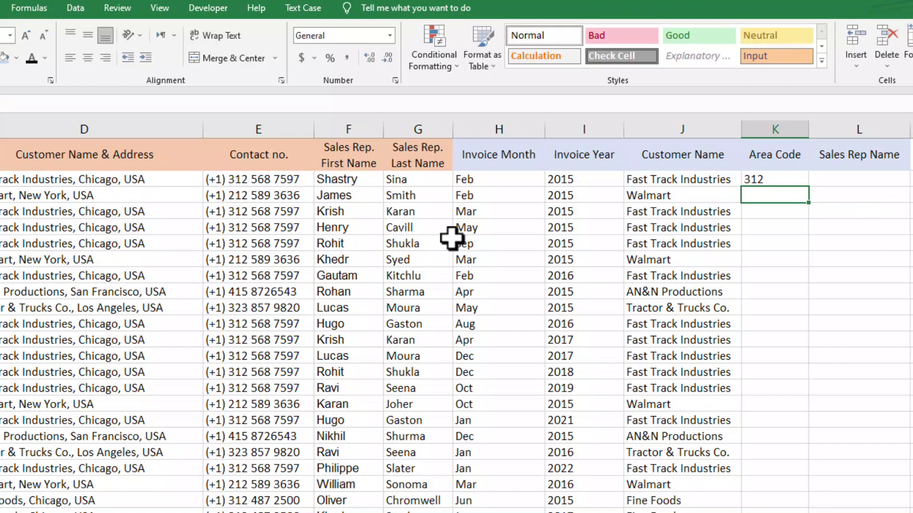
Step: Fill the MID formula from K2 down the whole Area Code column and check the extracted codes
left_click(778, 179)
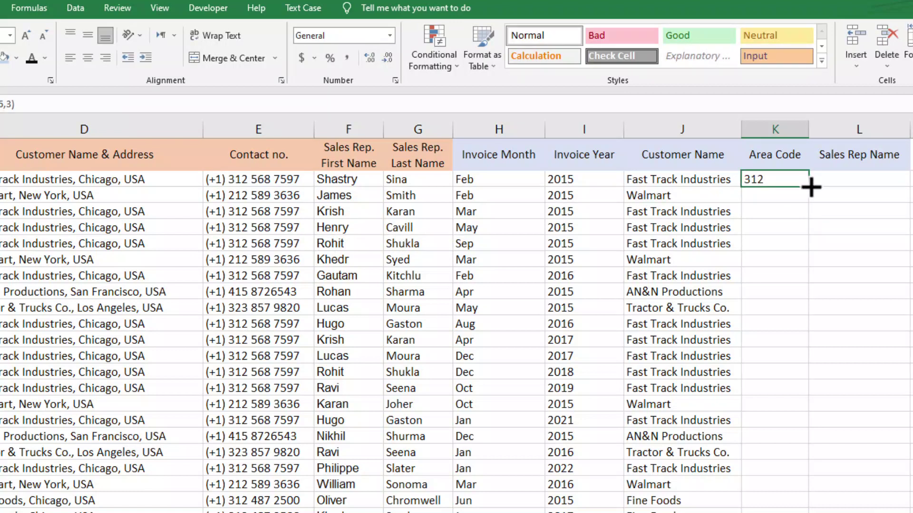
double_click(809, 186)
left_click_drag(787, 195, 786, 423)
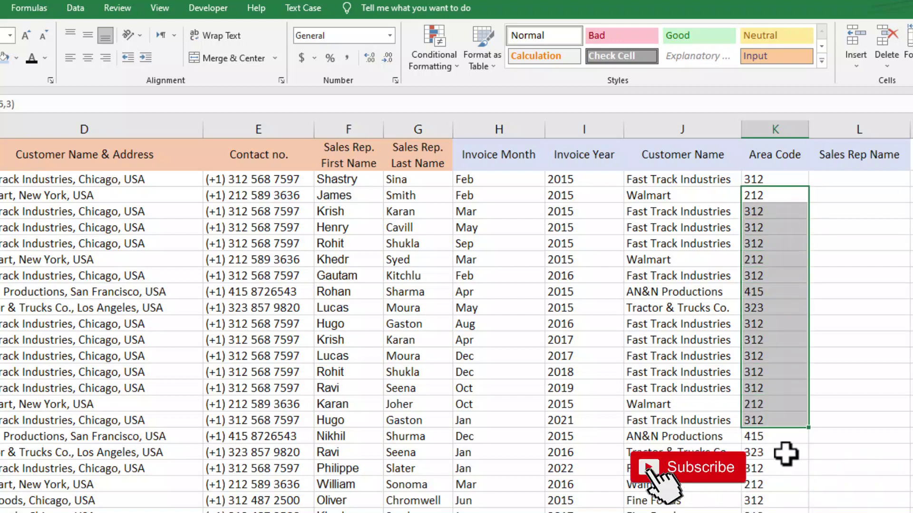
Step: Check the extracted area codes and examine the empty Sales Rep Name column against the sales rep first and last name columns
left_click_drag(786, 454, 786, 512)
left_click_drag(754, 227, 754, 404)
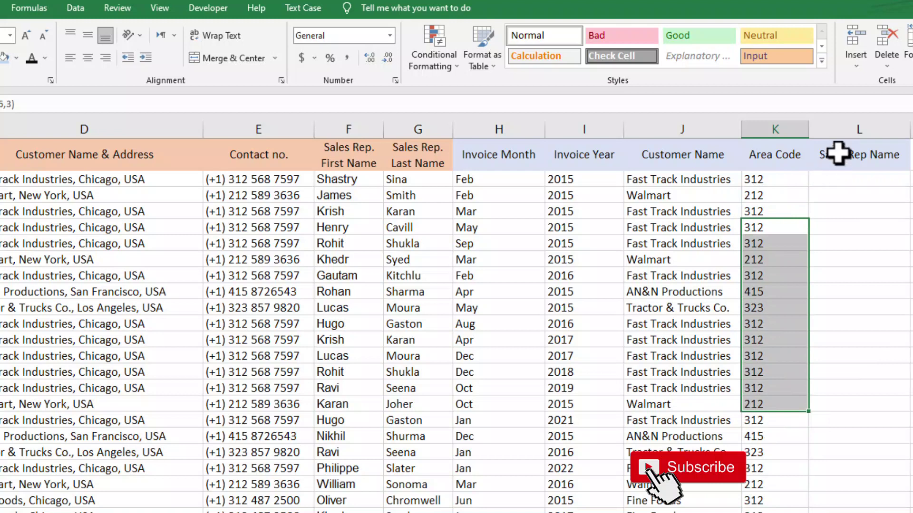
left_click_drag(842, 151, 844, 328)
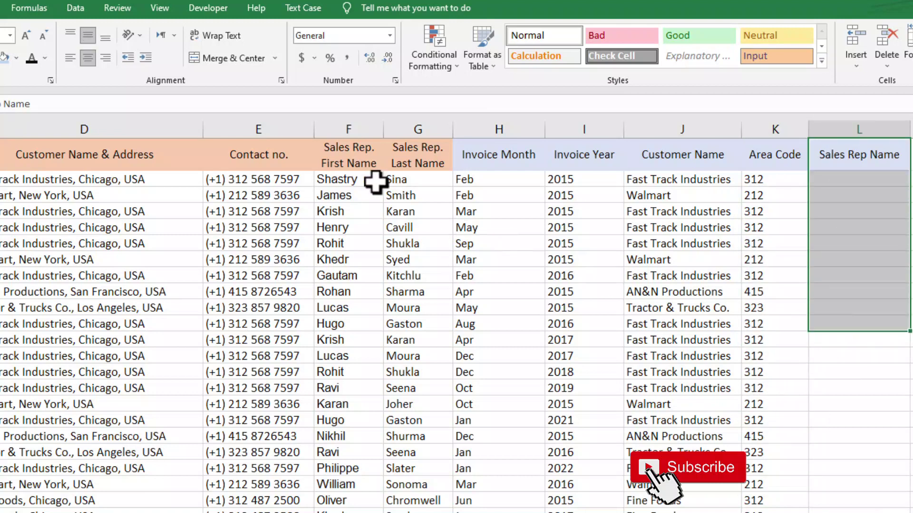
left_click(349, 159)
left_click_drag(835, 180, 839, 266)
left_click(851, 229)
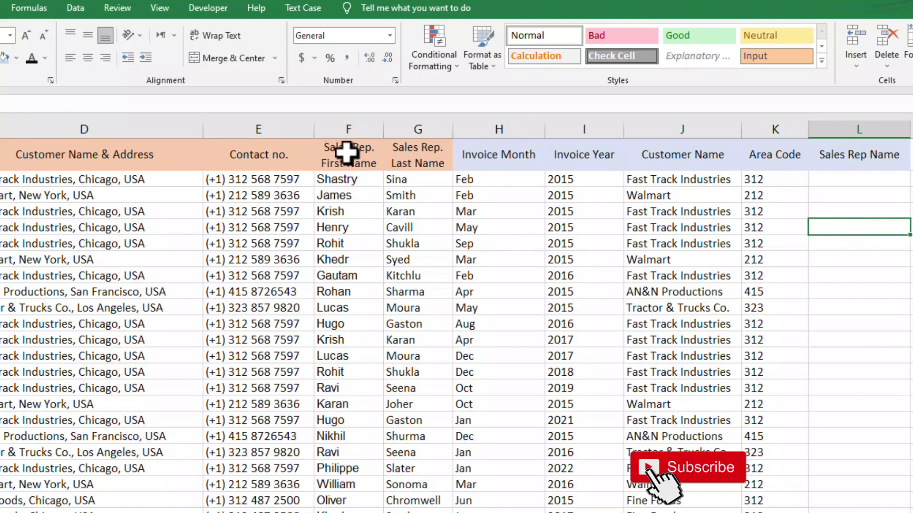
left_click_drag(348, 151, 333, 272)
left_click_drag(393, 152, 393, 289)
left_click(180, 127)
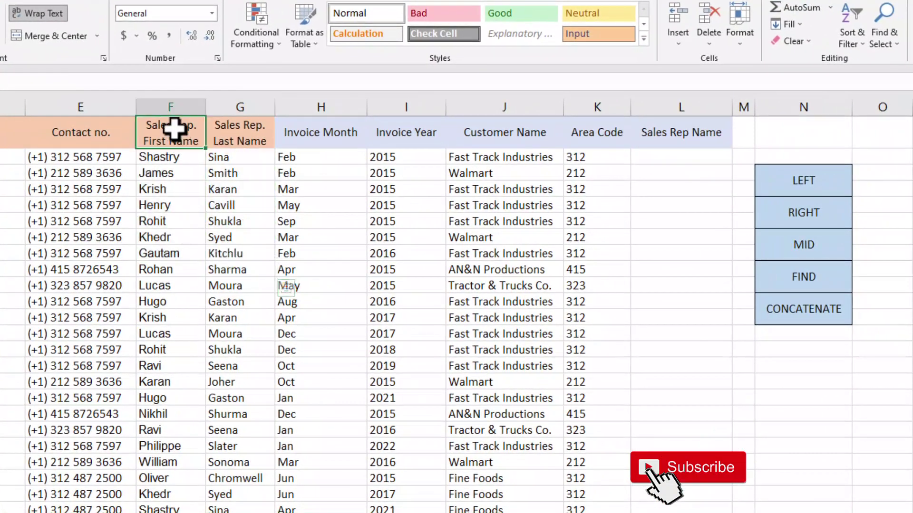
Step: Examine the name parts in F2:G2, the destination cell L2 and the CONCATENATE entry in the function list
left_click(176, 160)
left_click_drag(176, 160, 216, 164)
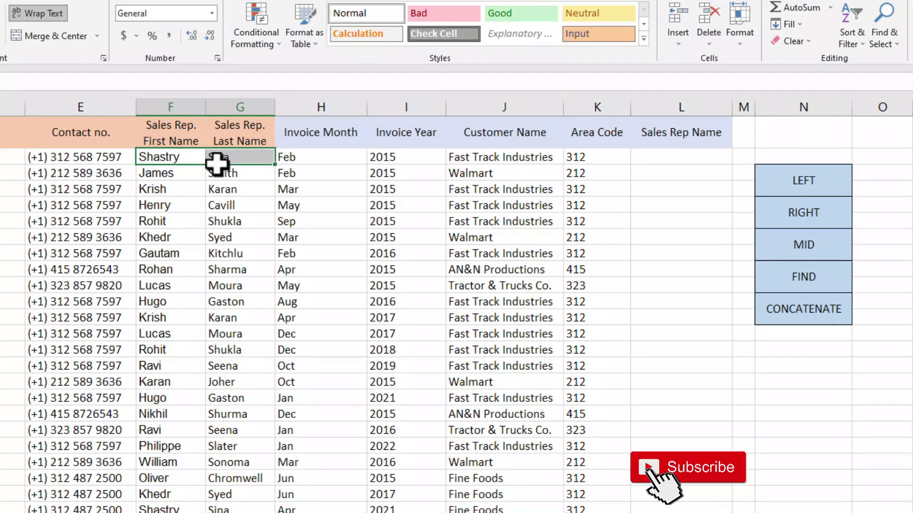
left_click(680, 158)
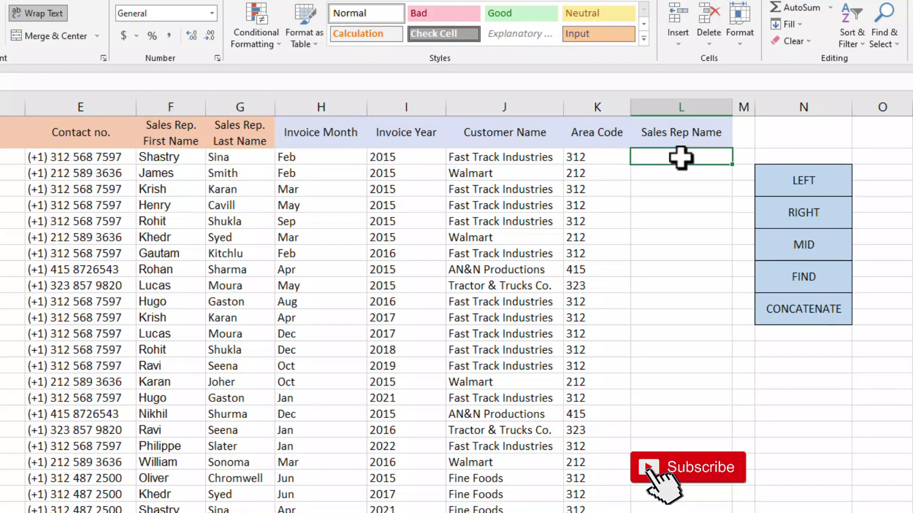
left_click_drag(151, 157, 224, 157)
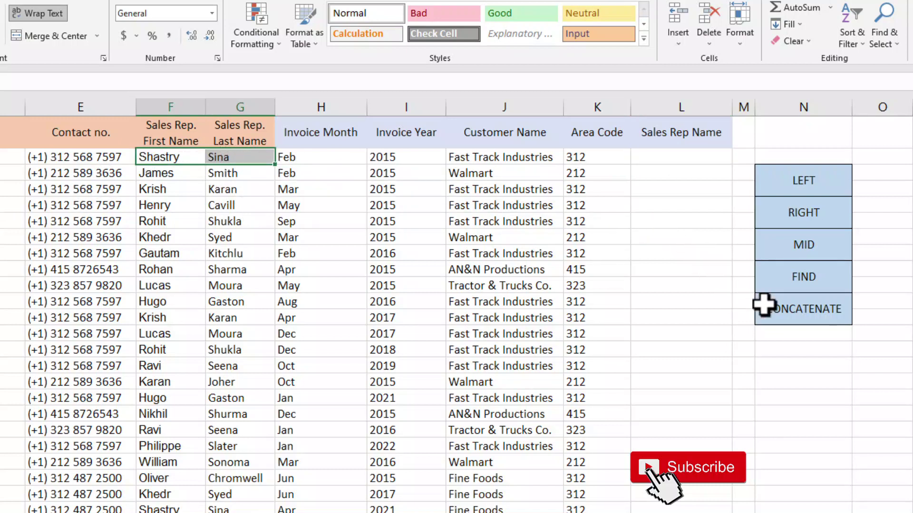
left_click(811, 306)
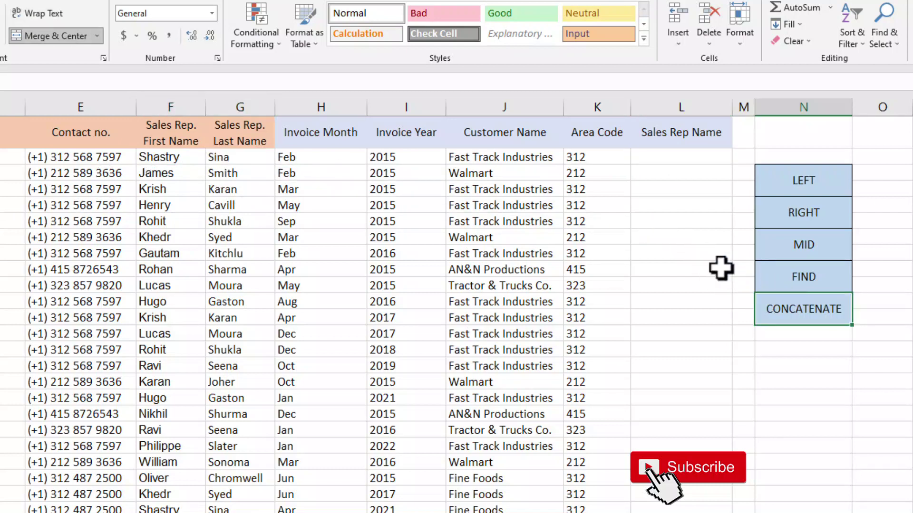
left_click(680, 157)
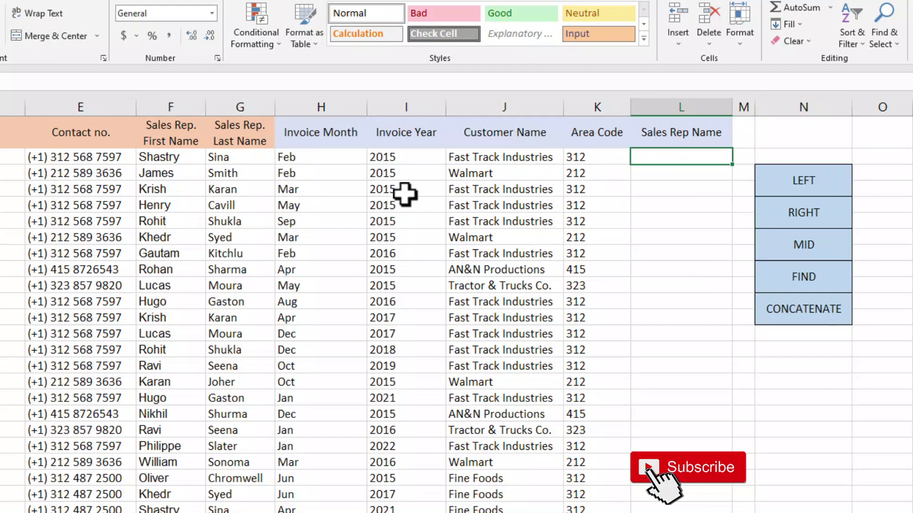
left_click_drag(159, 158, 226, 157)
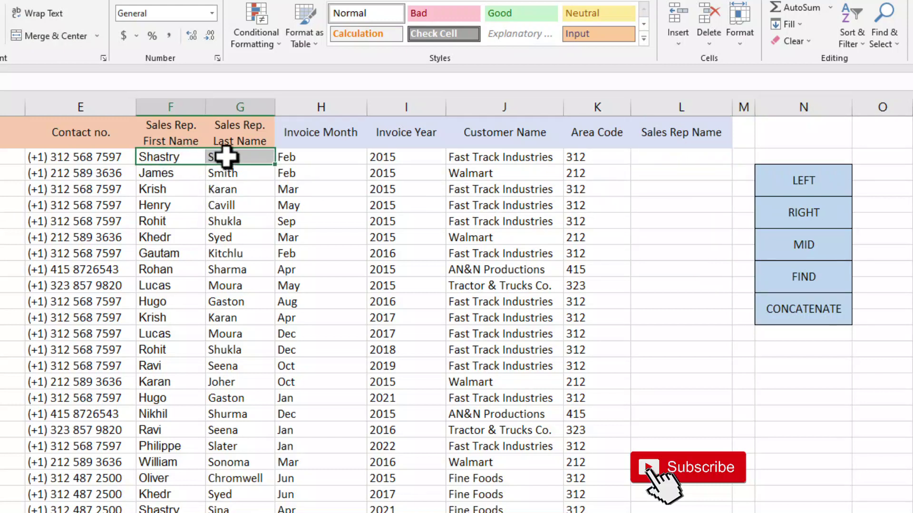
Step: Enter the formula =CONCATENATE(F2,G2) in L2 to join the sales rep's first and last names
left_click(668, 157)
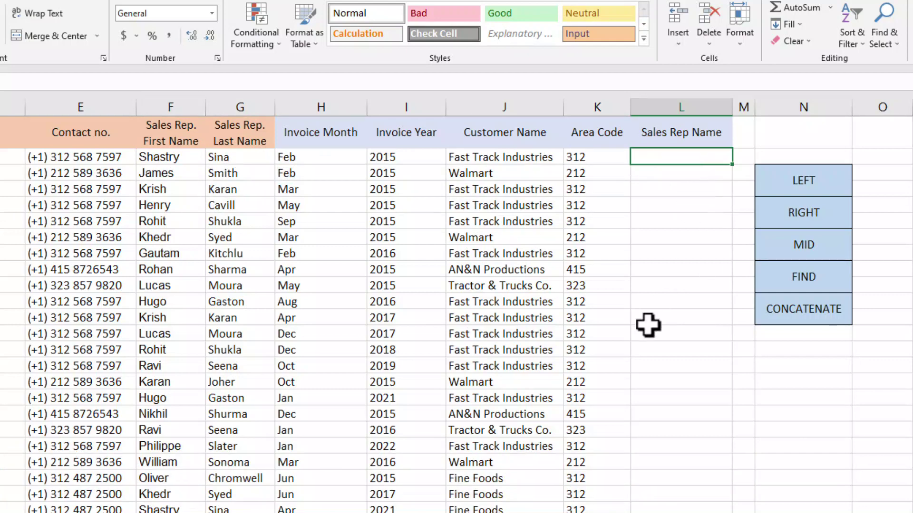
type("=CONC")
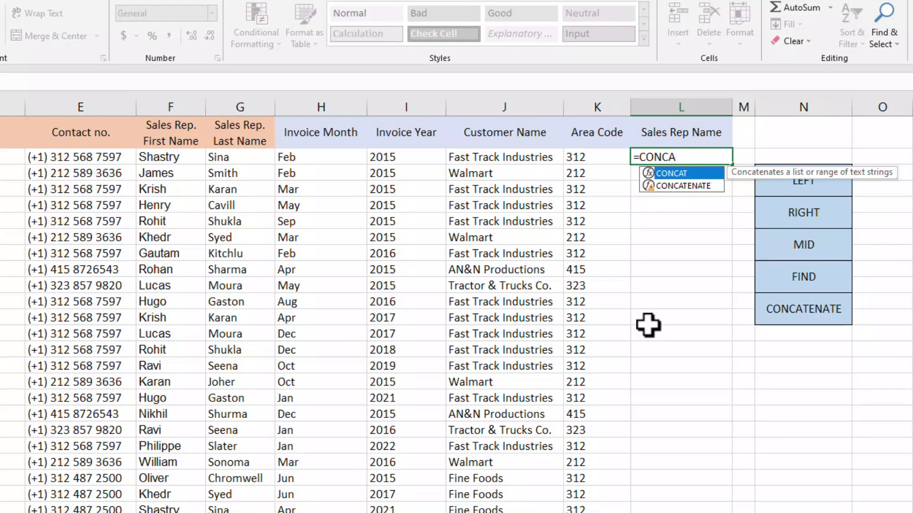
type("A")
key("Down")
key("Tab")
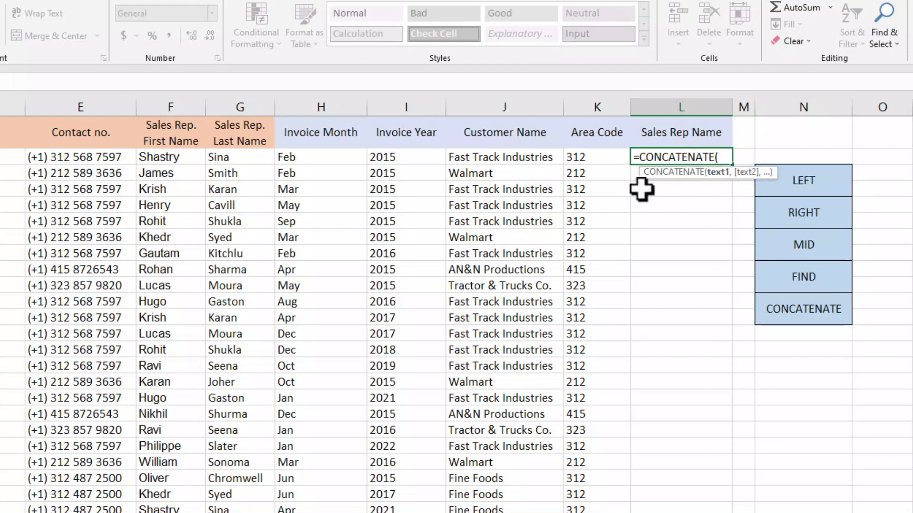
left_click(161, 160)
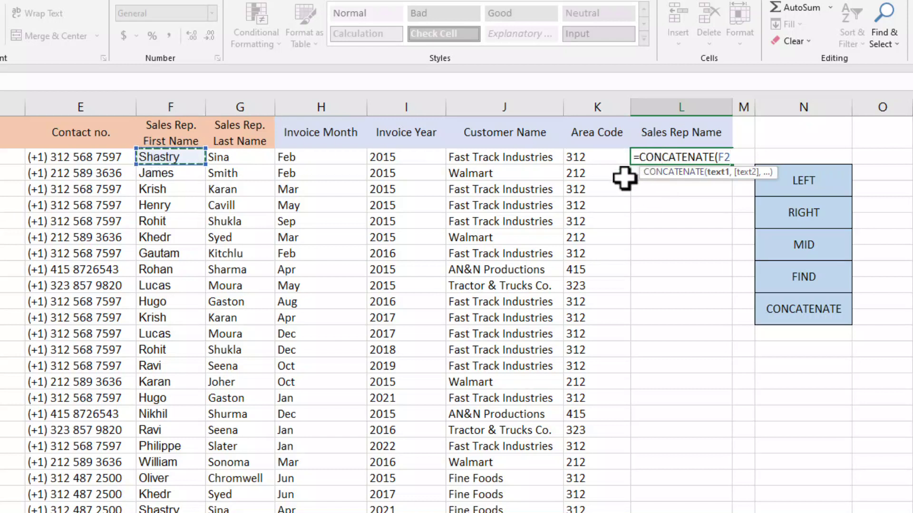
type(",")
left_click(223, 158)
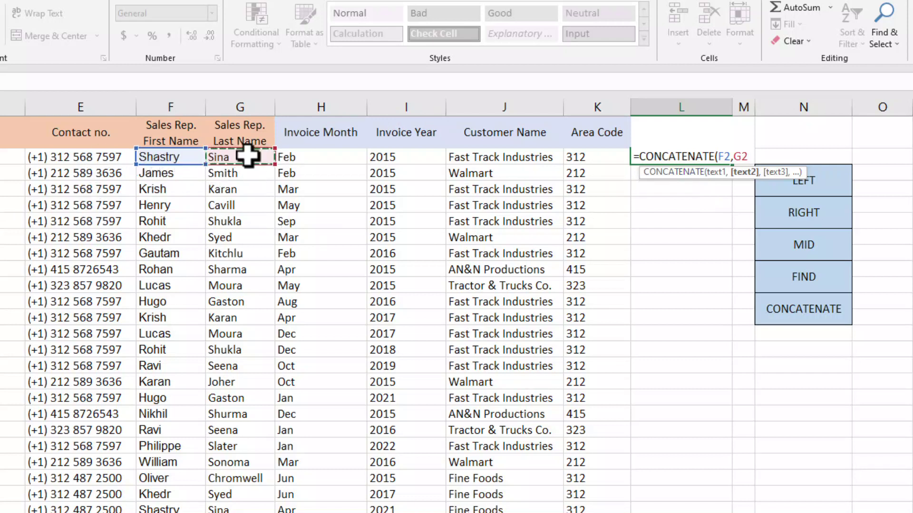
type(")")
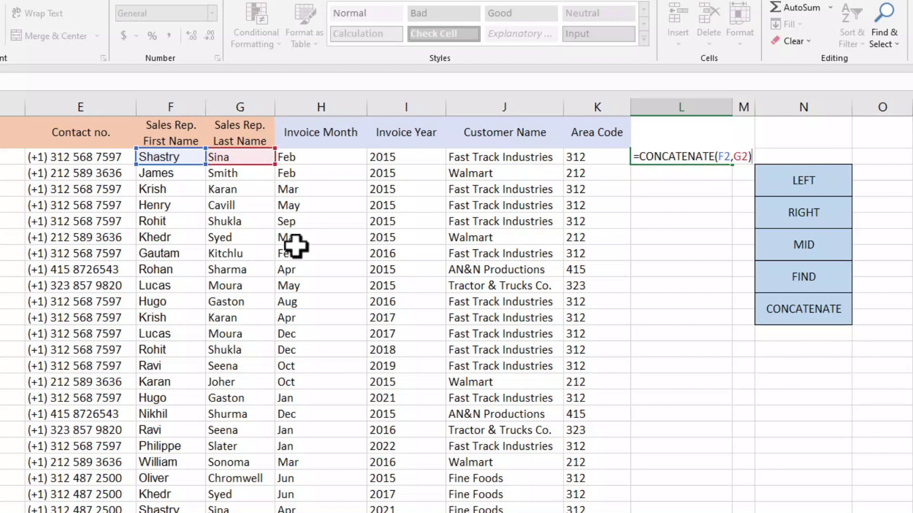
key("Return")
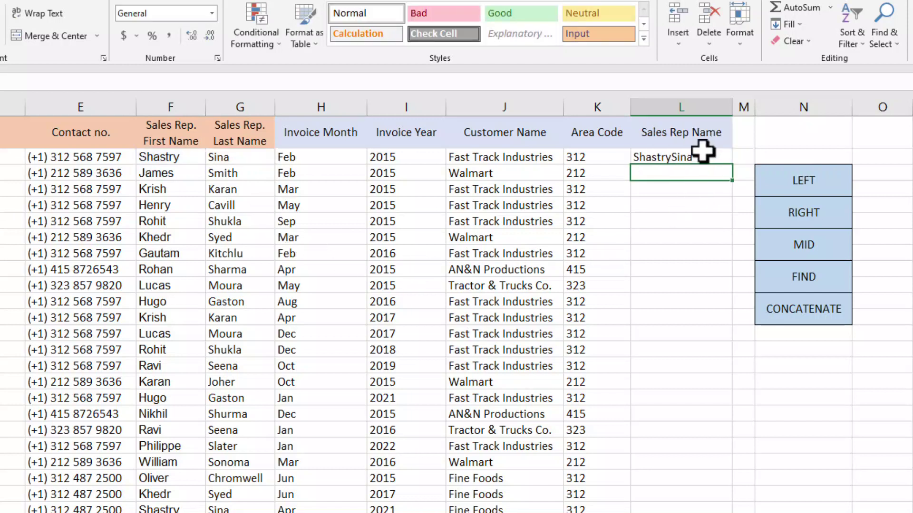
Step: Edit the L2 formula to =CONCATENATE(F2," ",G2) so a space separates the first and last names
left_click(703, 151)
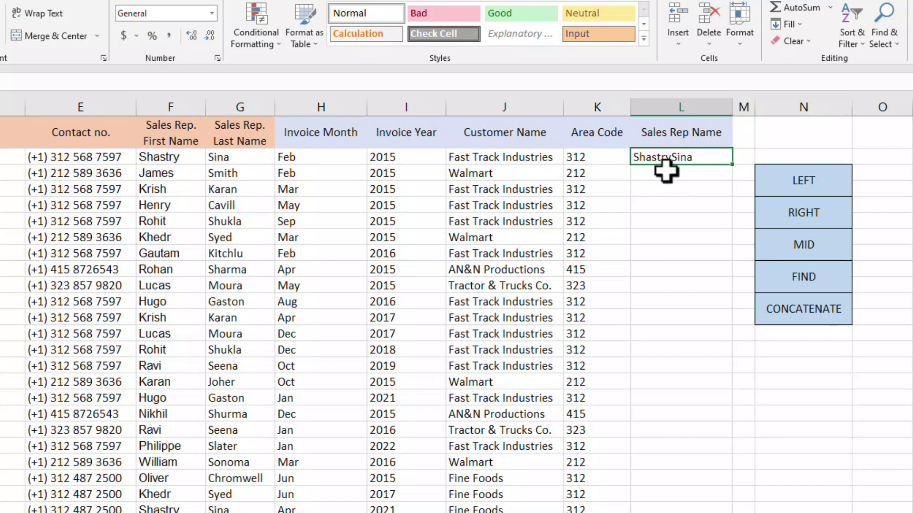
double_click(689, 157)
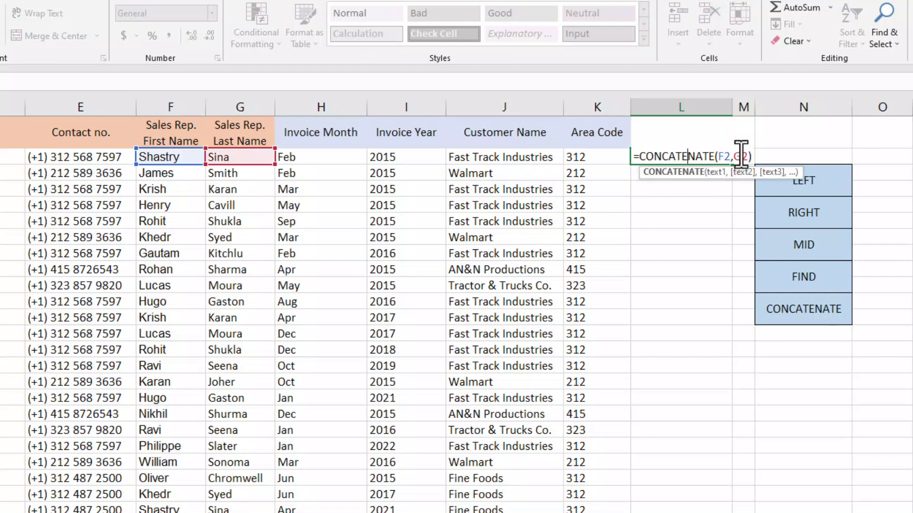
left_click(721, 158)
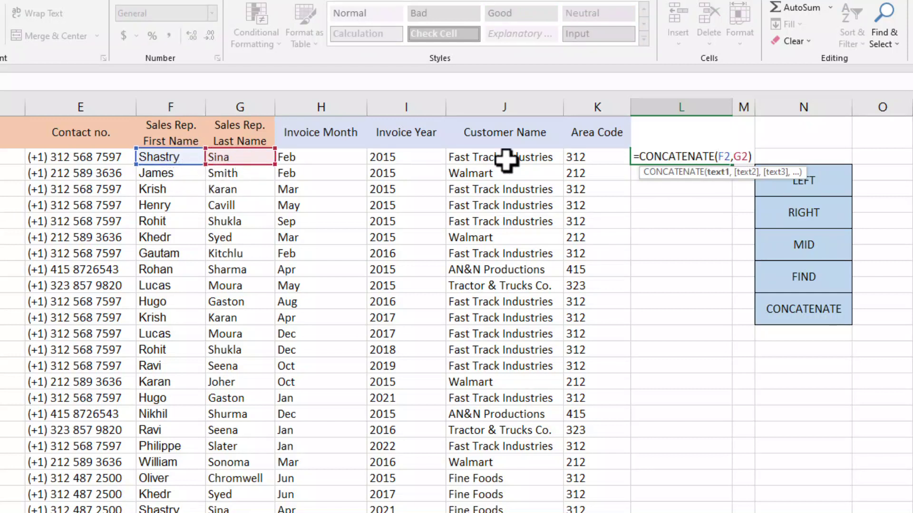
left_click(735, 157)
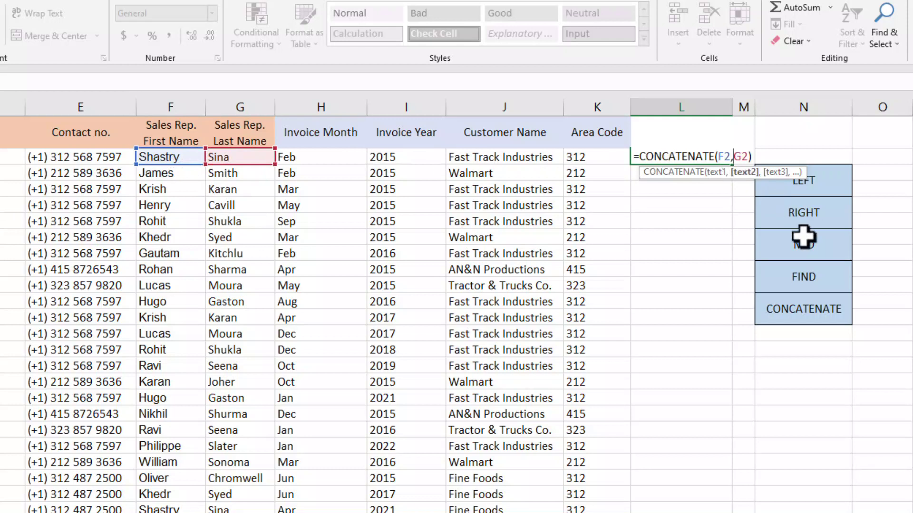
type("\"")
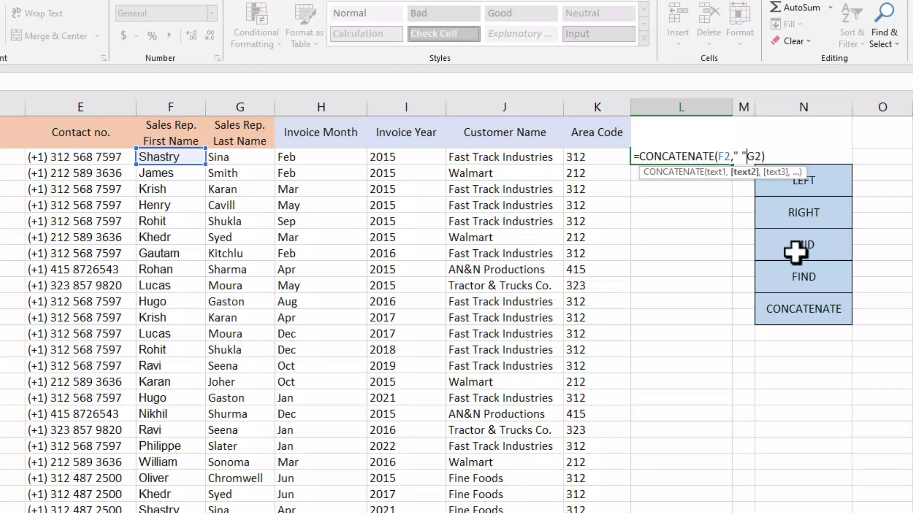
type(" \",")
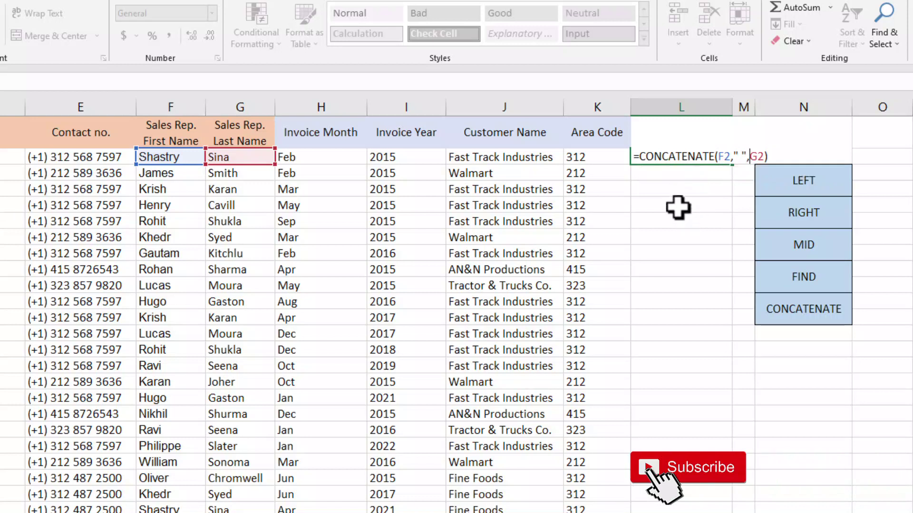
key("Return")
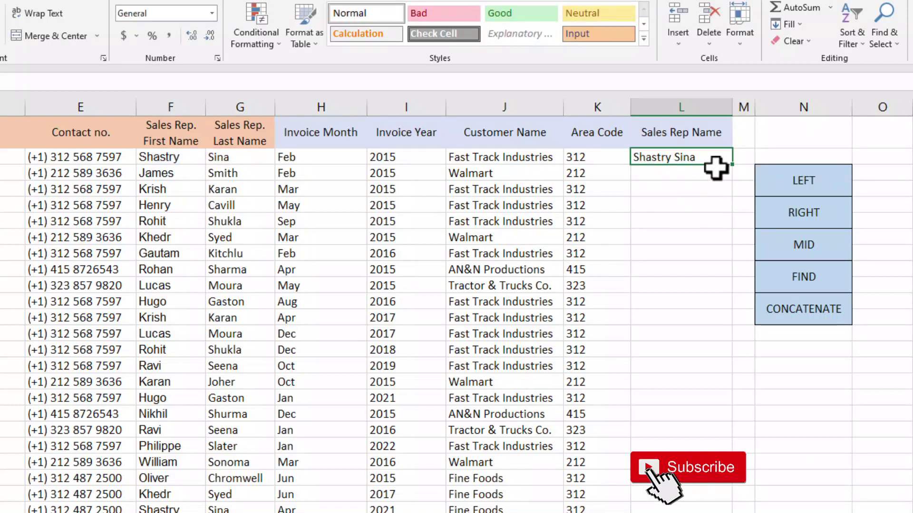
Step: Fill the CONCATENATE formula from L2 down the whole Sales Rep Name column and check the combined names
left_click_drag(736, 170, 735, 273)
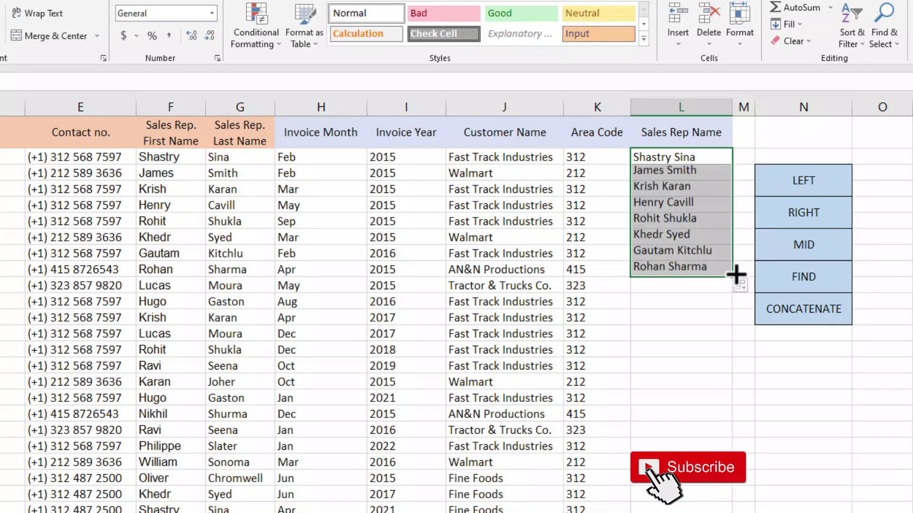
double_click(735, 277)
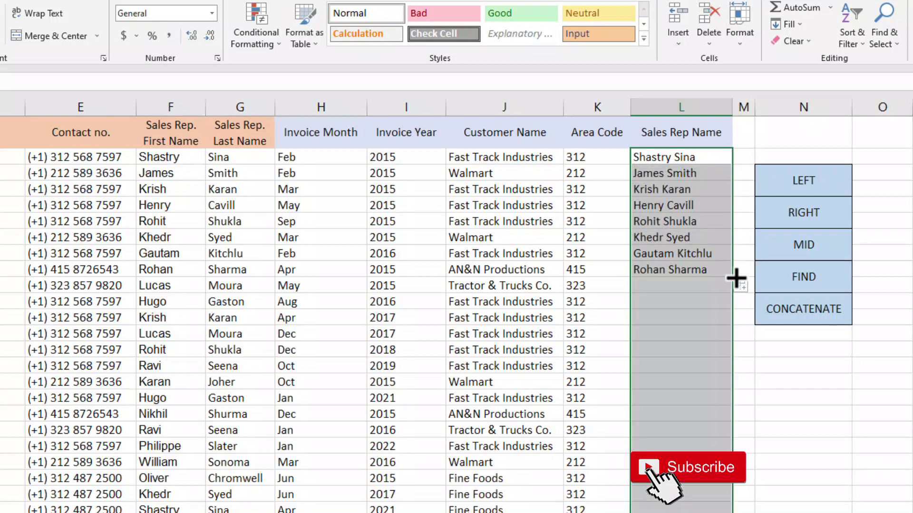
left_click(697, 179)
left_click_drag(697, 179, 680, 508)
left_click(664, 235)
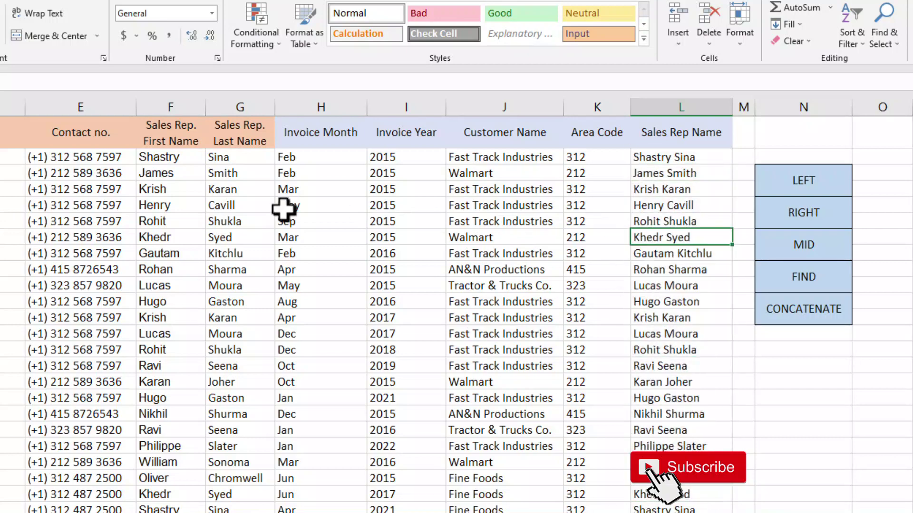
left_click(660, 141)
left_click_drag(660, 140, 656, 430)
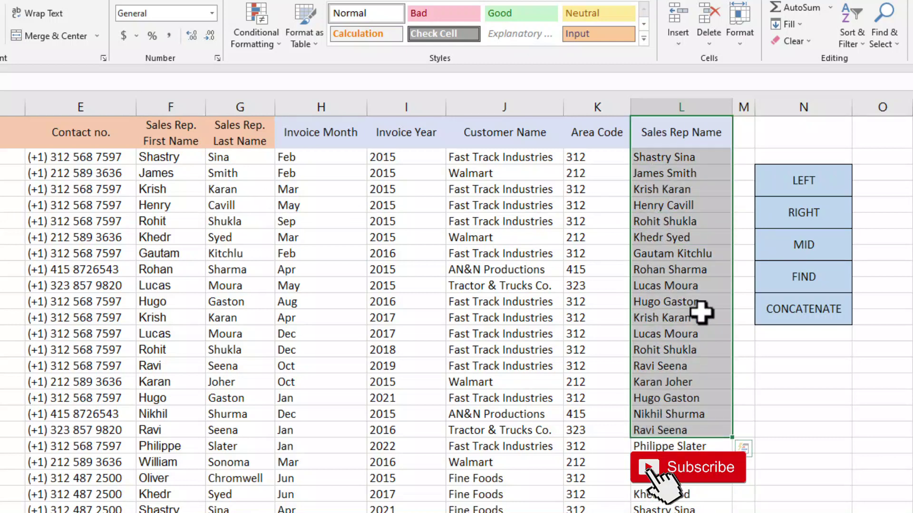
left_click(701, 314)
left_click(427, 269)
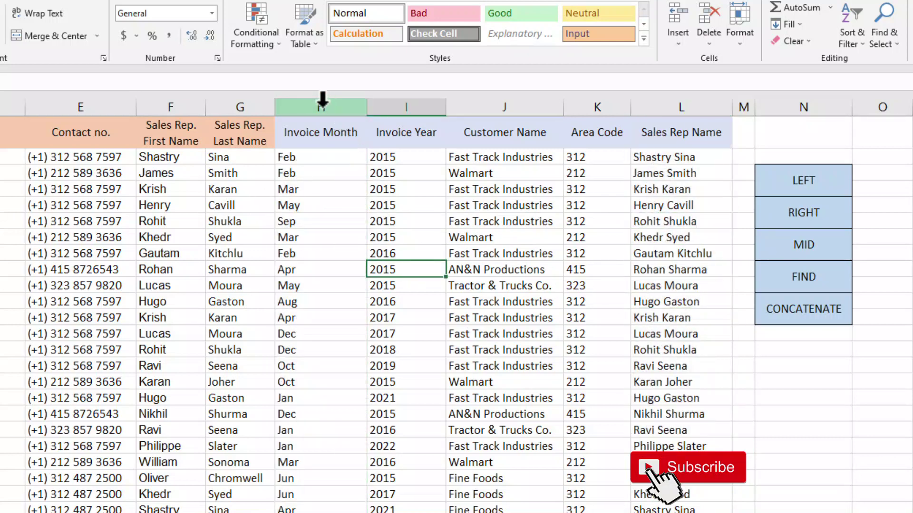
Step: Review the completed columns H to L against the source columns and the list of text functions from LEFT to CONCATENATE
left_click_drag(323, 100, 668, 130)
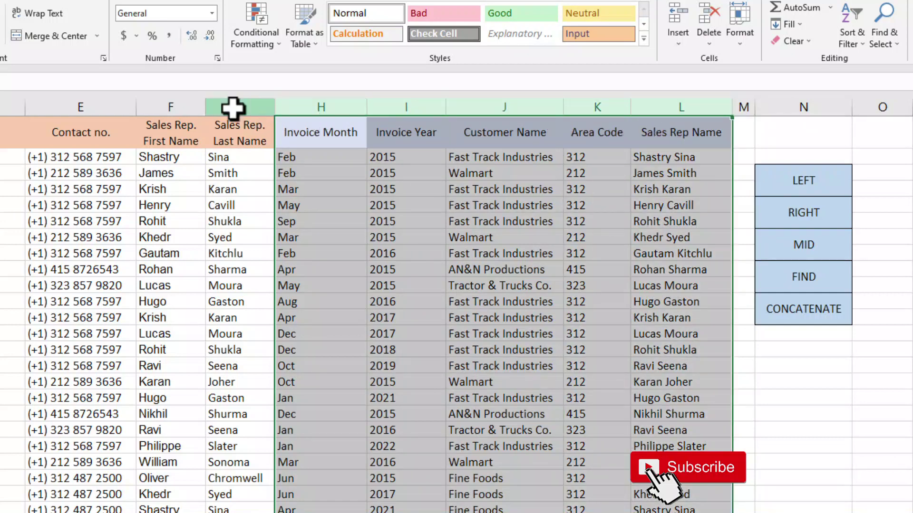
left_click_drag(236, 107, 13, 108)
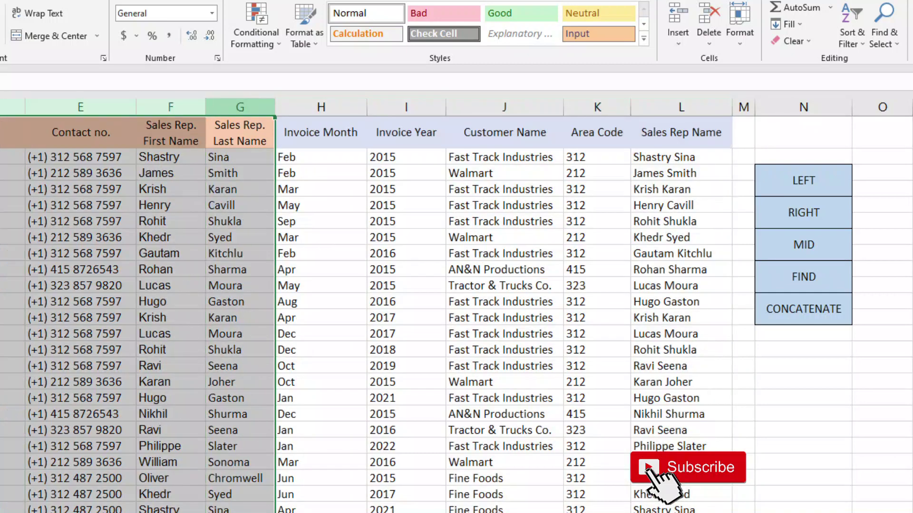
left_click(832, 178)
left_click(817, 222)
left_click(795, 244)
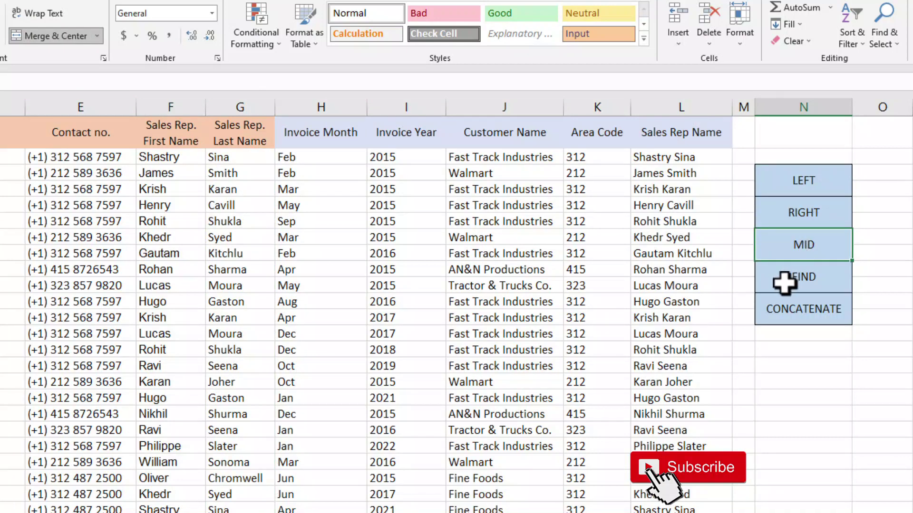
left_click(784, 282)
left_click(785, 314)
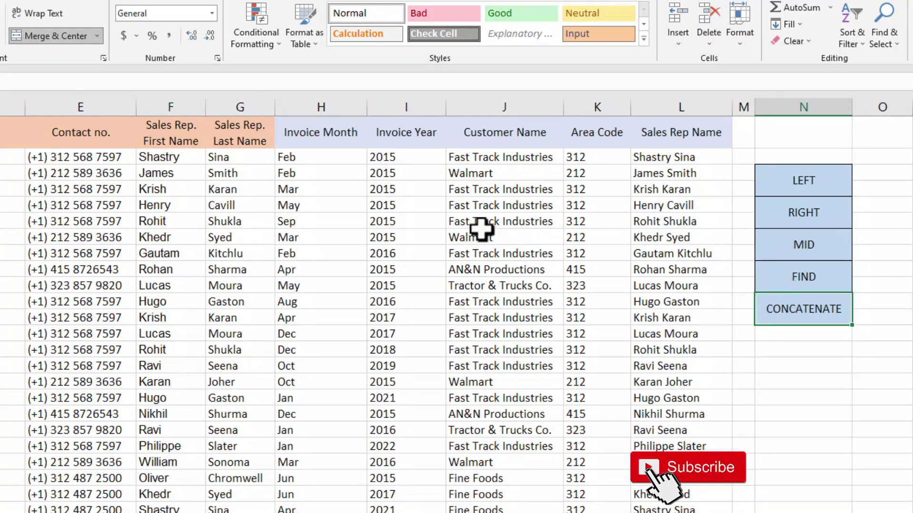
left_click(318, 183)
left_click_drag(318, 183, 312, 304)
left_click(379, 366)
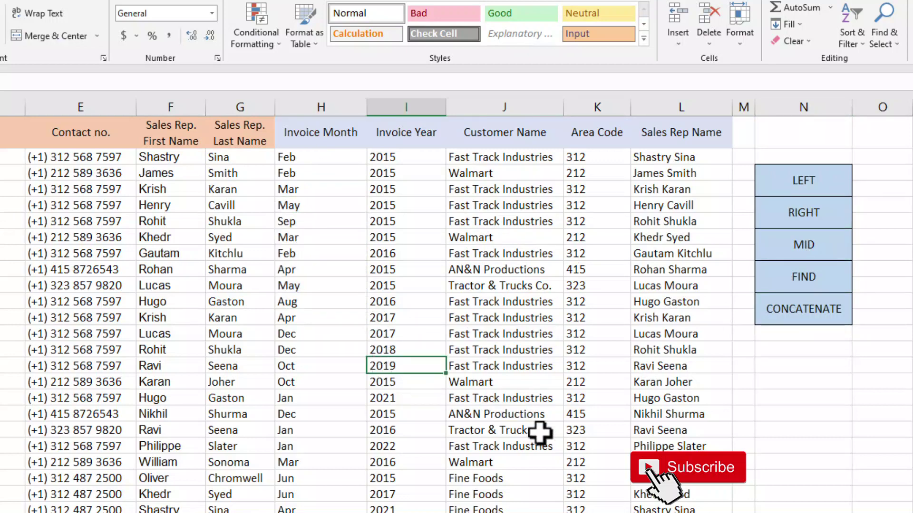